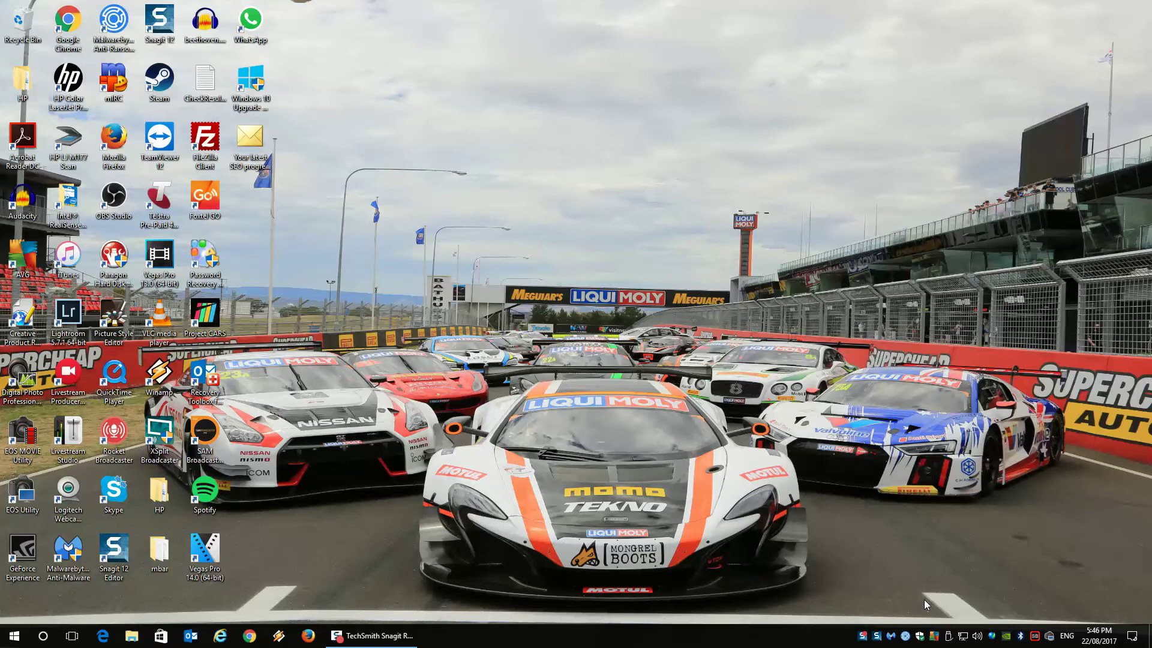
Open Control Panel from the Windows System folder in the Start menu
left_click(4, 642)
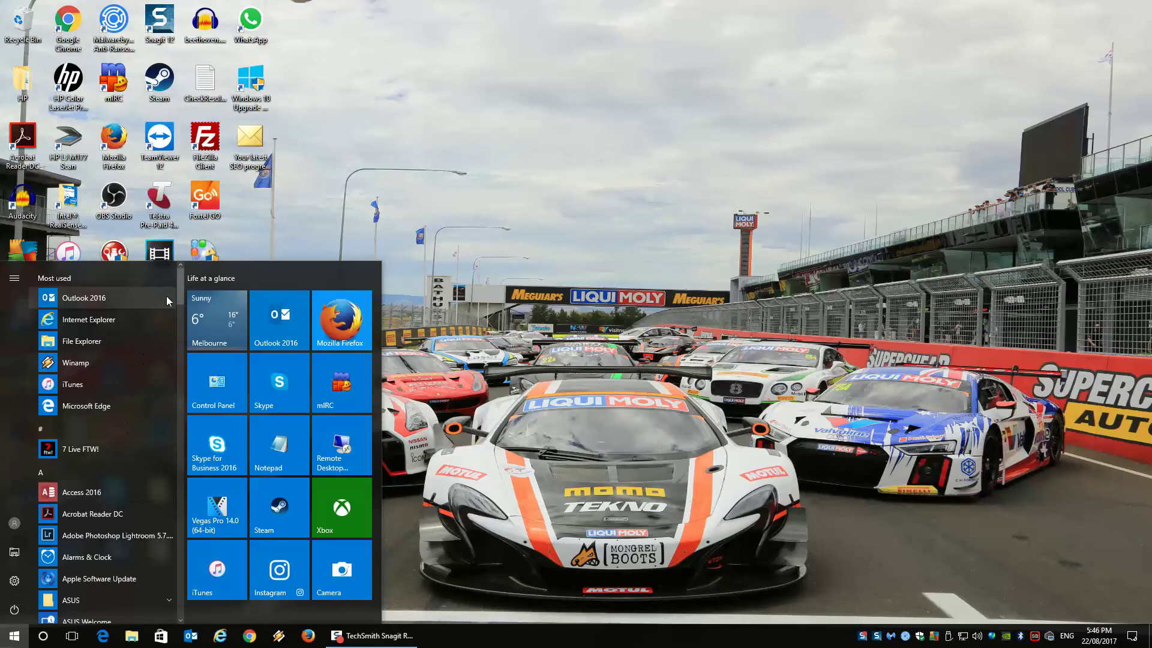
scroll(179, 295, "down", 10)
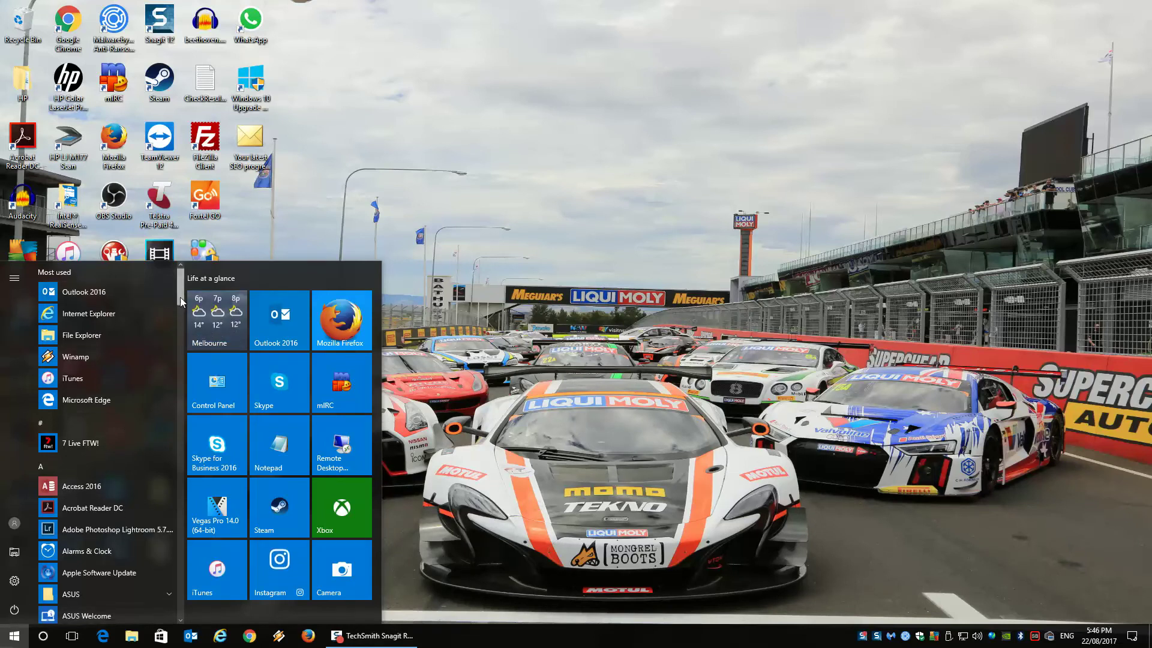
left_click_drag(189, 375, 200, 597)
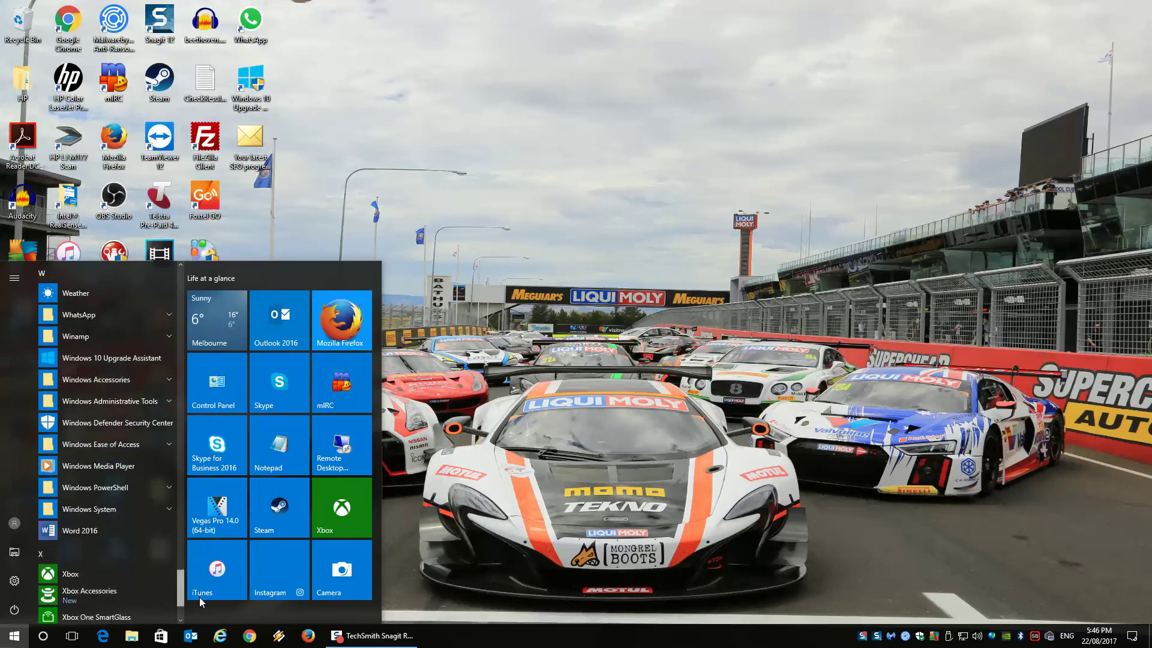
left_click(164, 508)
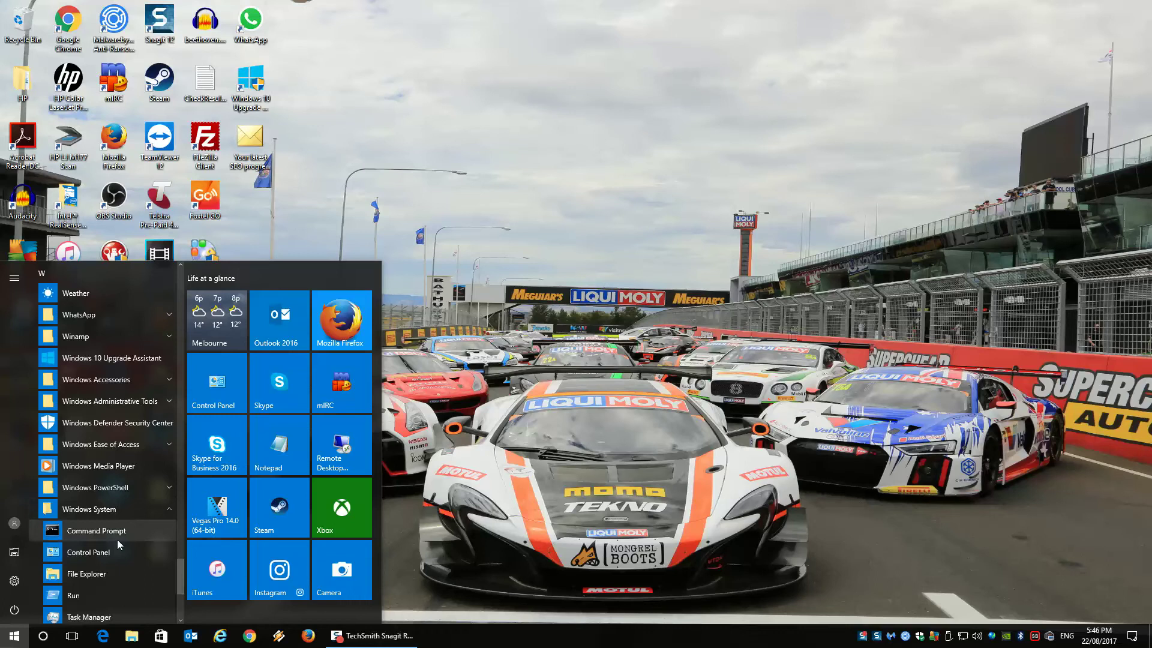
left_click(96, 553)
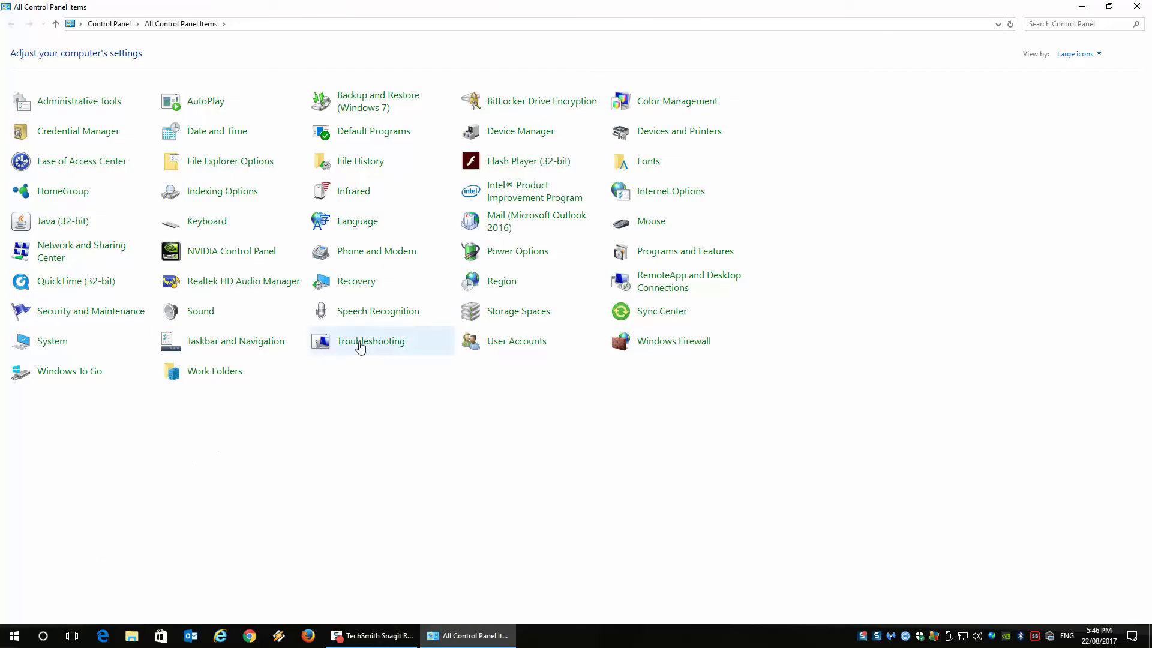
Open Power Options and show the hidden Power saver plan alongside High performance
left_click(509, 252)
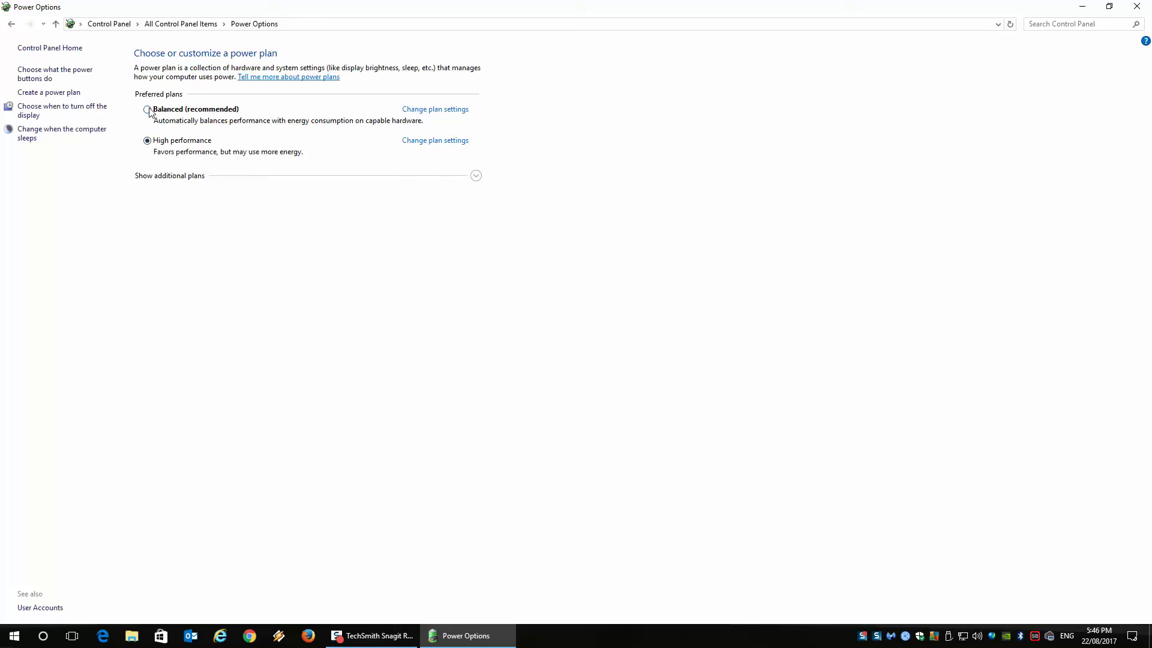
left_click(471, 179)
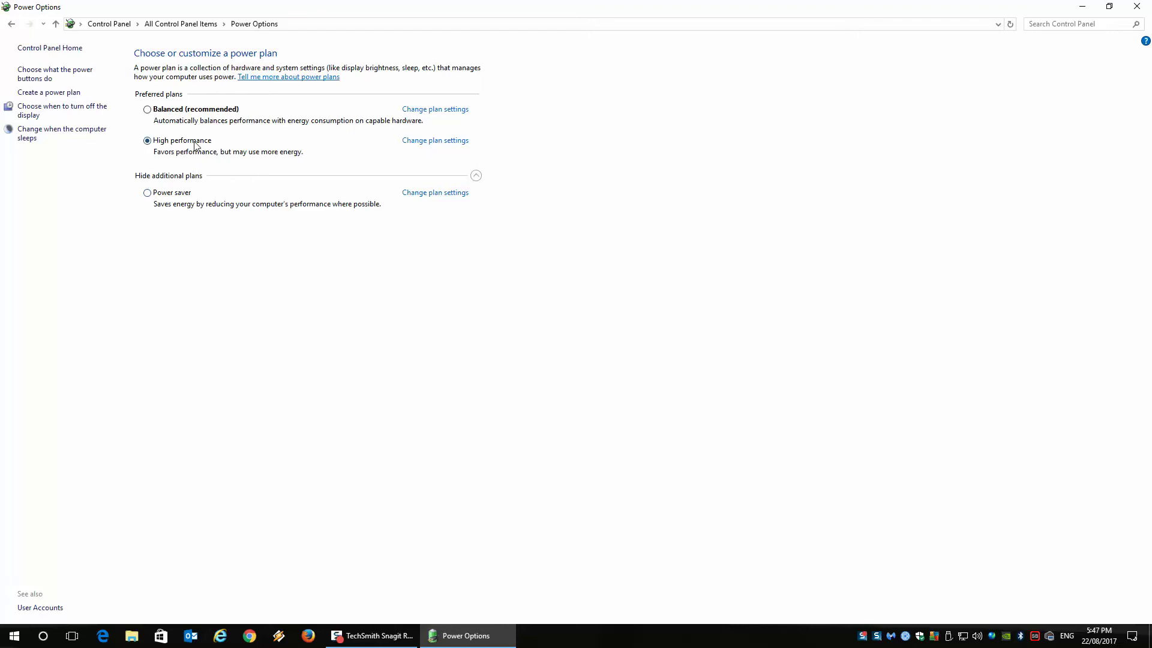
Keep display turn-off and computer sleep at Never for the High performance plan
left_click(422, 142)
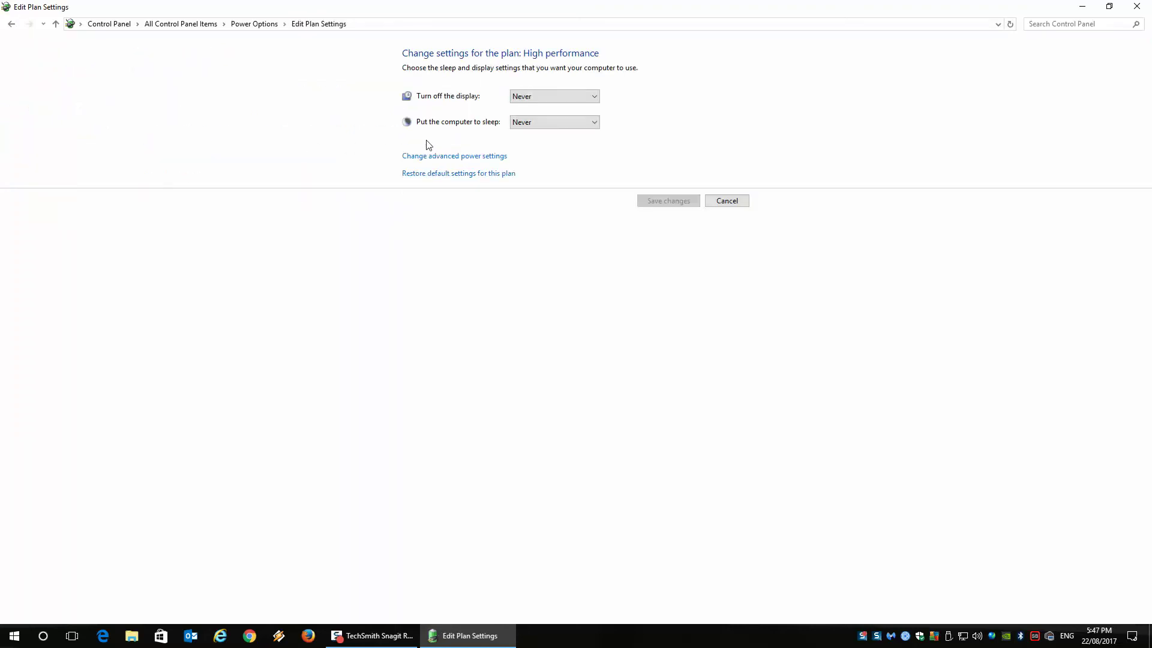
left_click(556, 122)
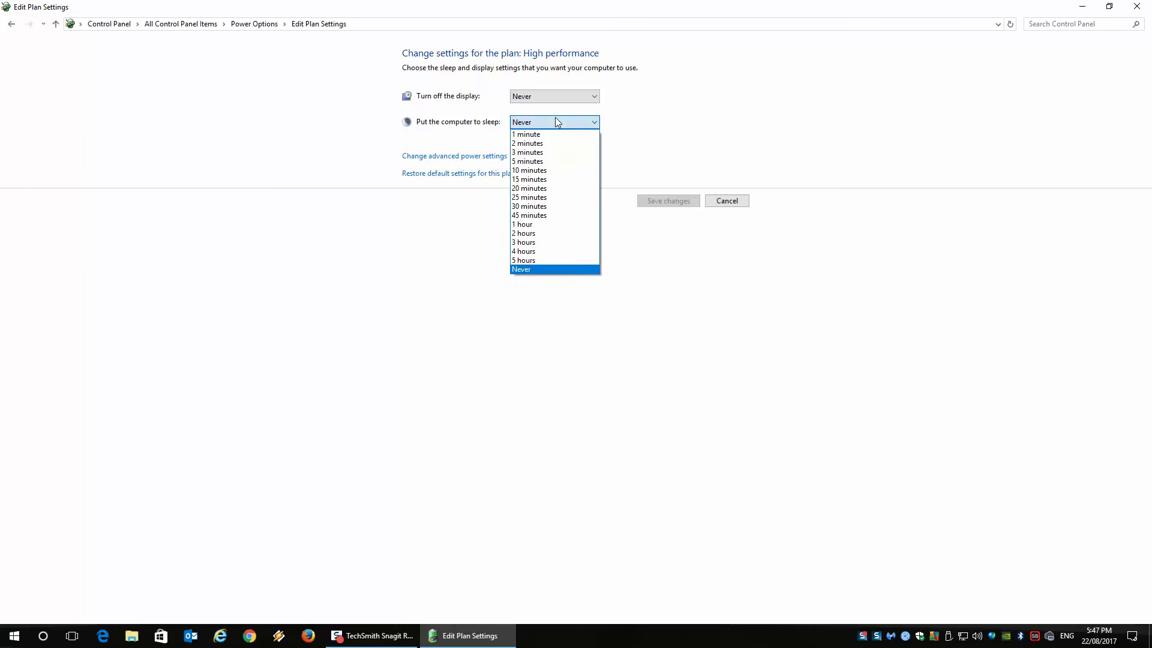
left_click(556, 122)
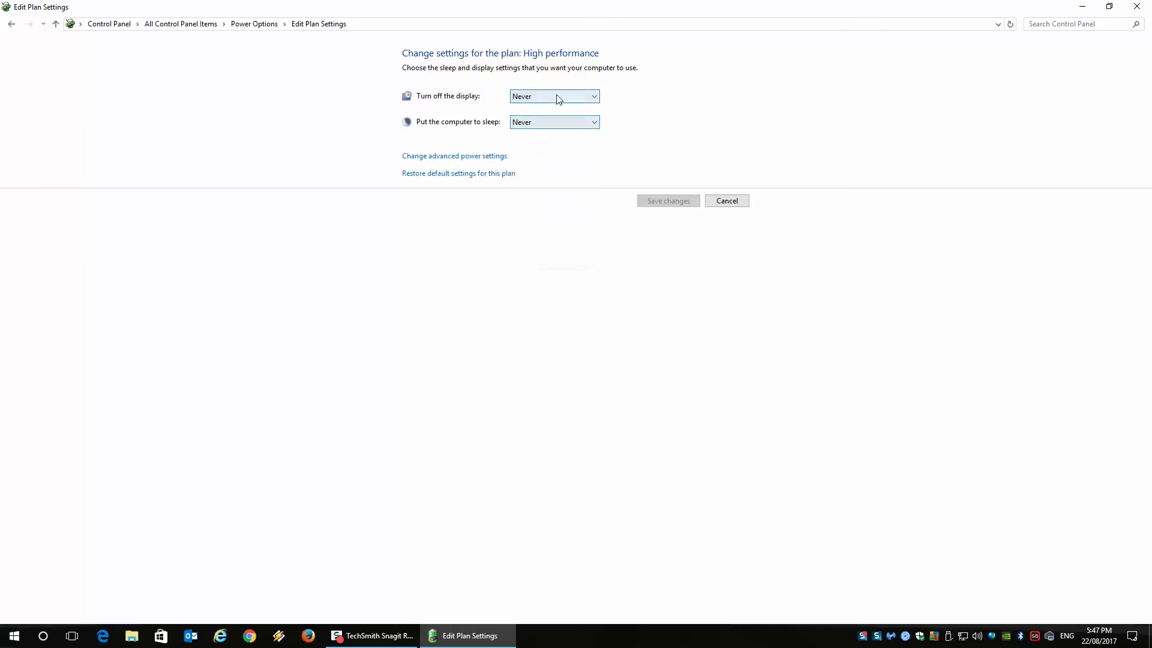
left_click(558, 97)
left_click(558, 97)
In the advanced power settings, set hard disk turn-off to 0 minutes
left_click(447, 156)
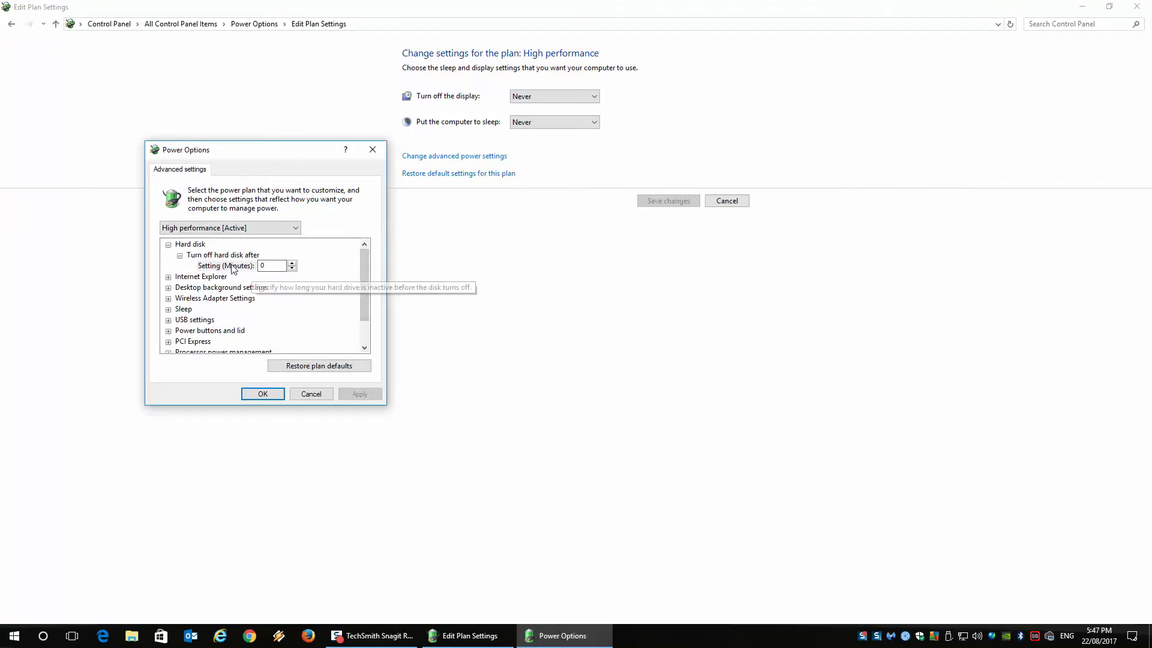
left_click(291, 268)
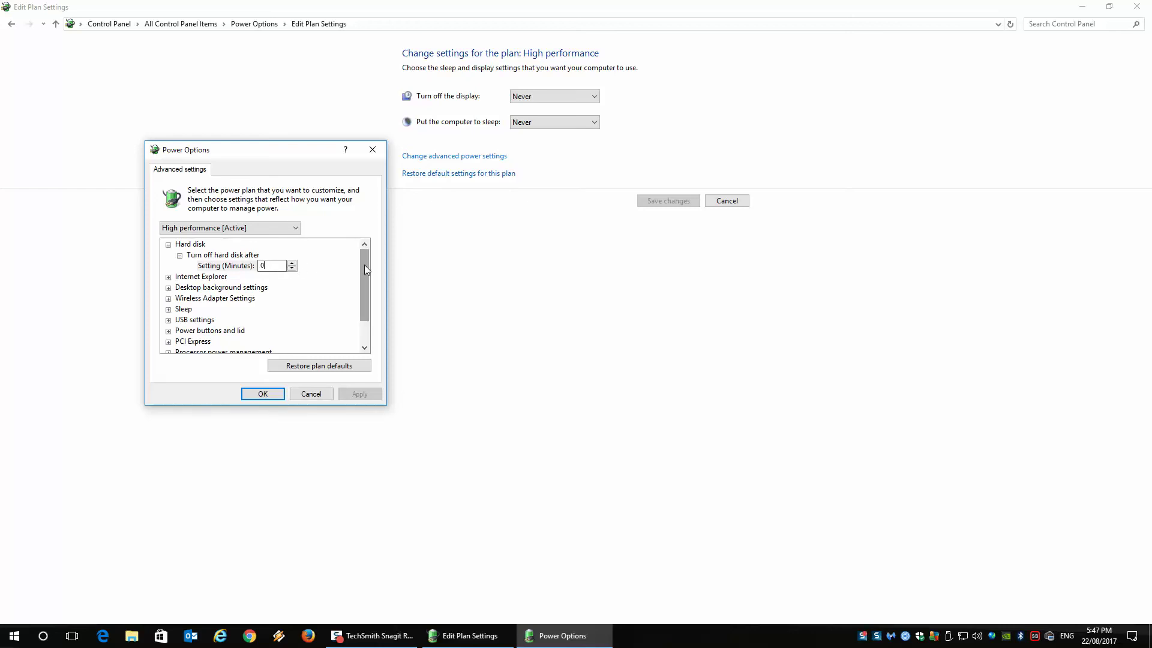
left_click_drag(365, 265, 364, 287)
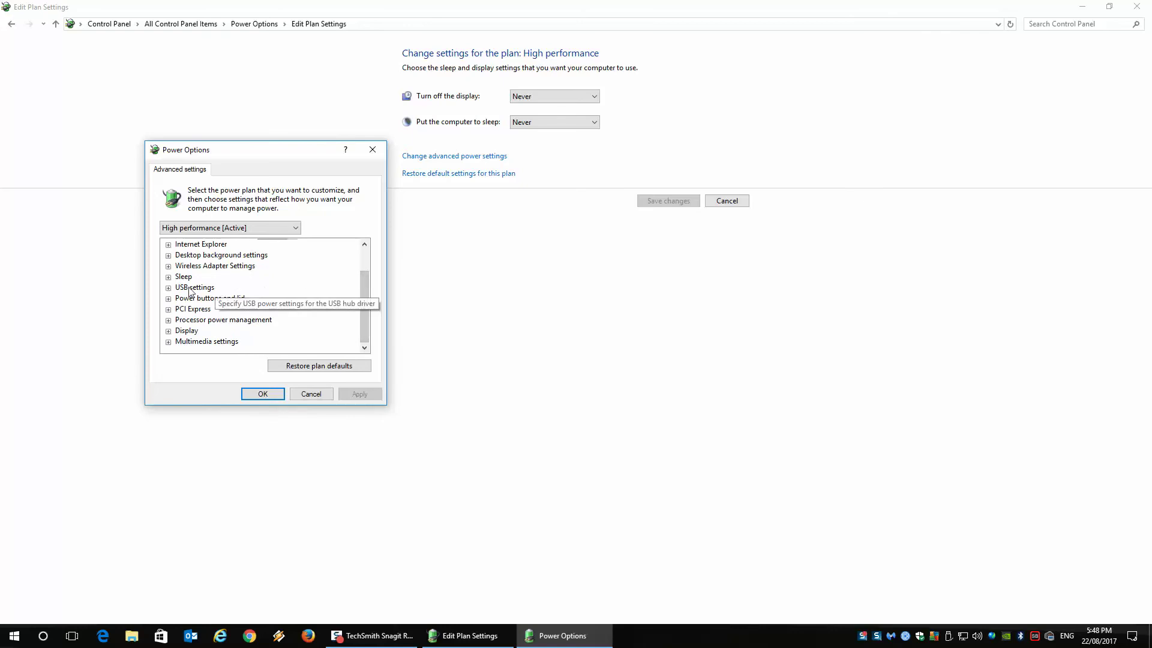
Check the Sleep values: sleep after Never, hybrid sleep Off, hibernate Never, wake timers Enable
left_click(170, 278)
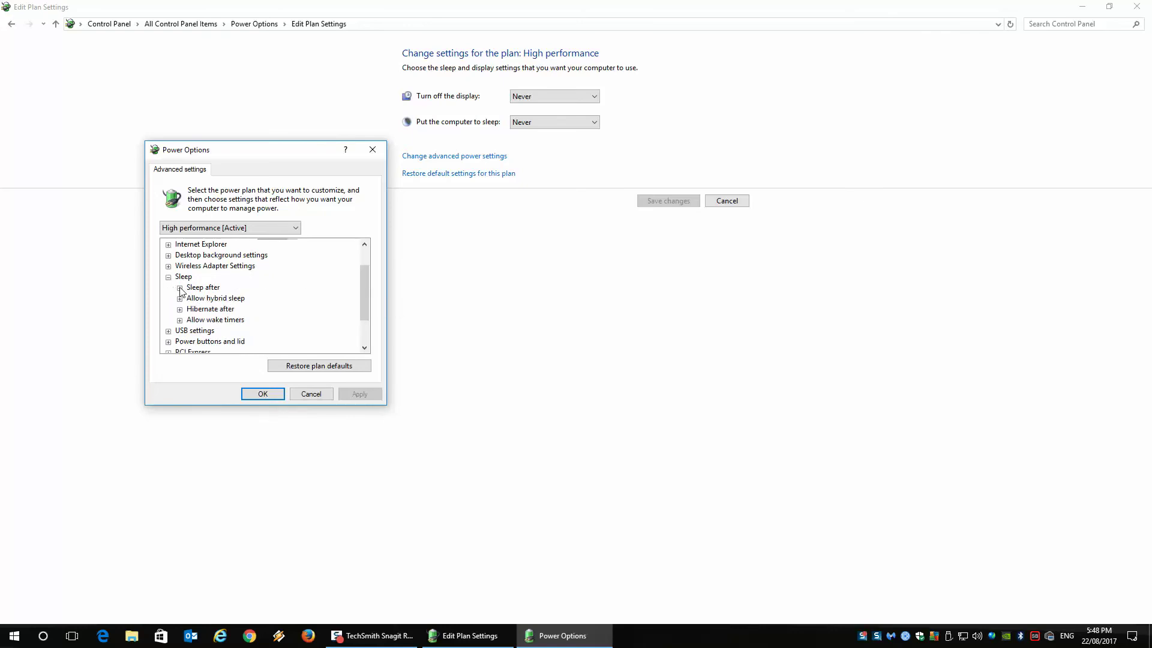
left_click(180, 288)
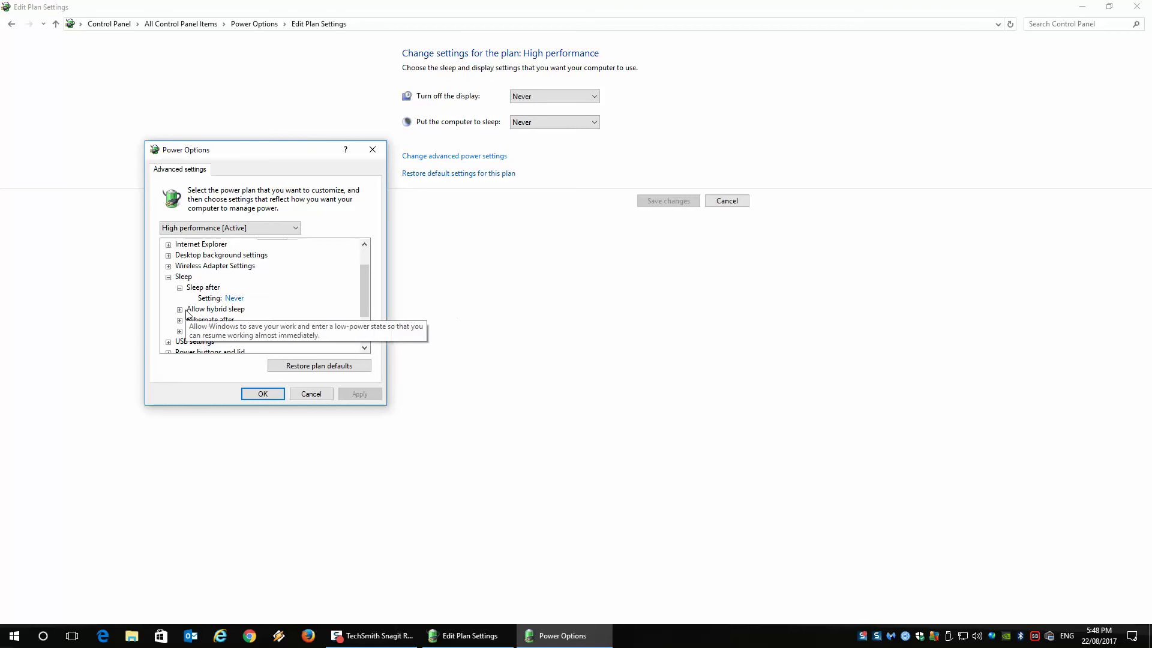
left_click(180, 310)
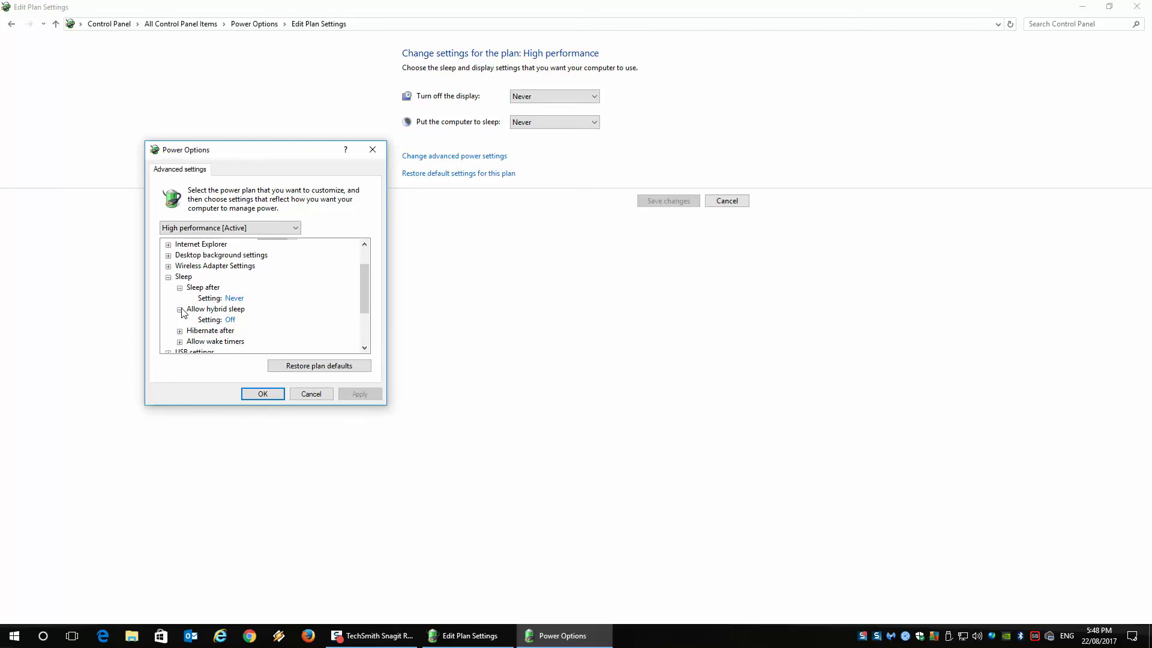
left_click(180, 331)
left_click_drag(368, 299, 321, 313)
left_click(180, 299)
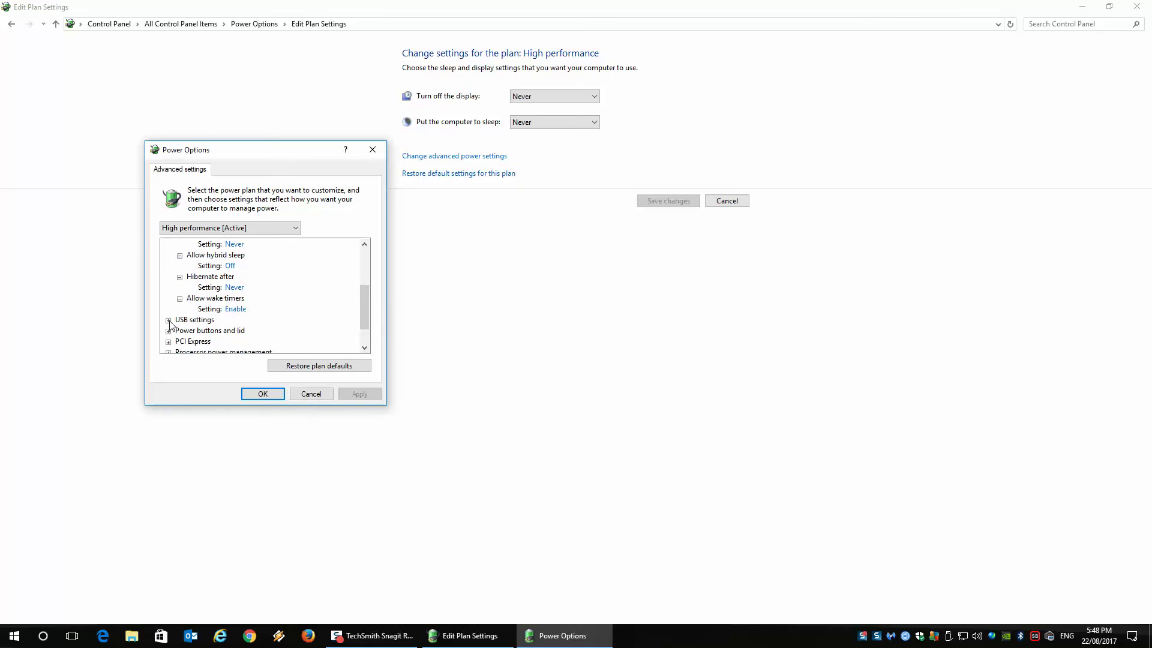
Set USB selective suspend to Disabled and apply the advanced settings with OK
left_click(169, 322)
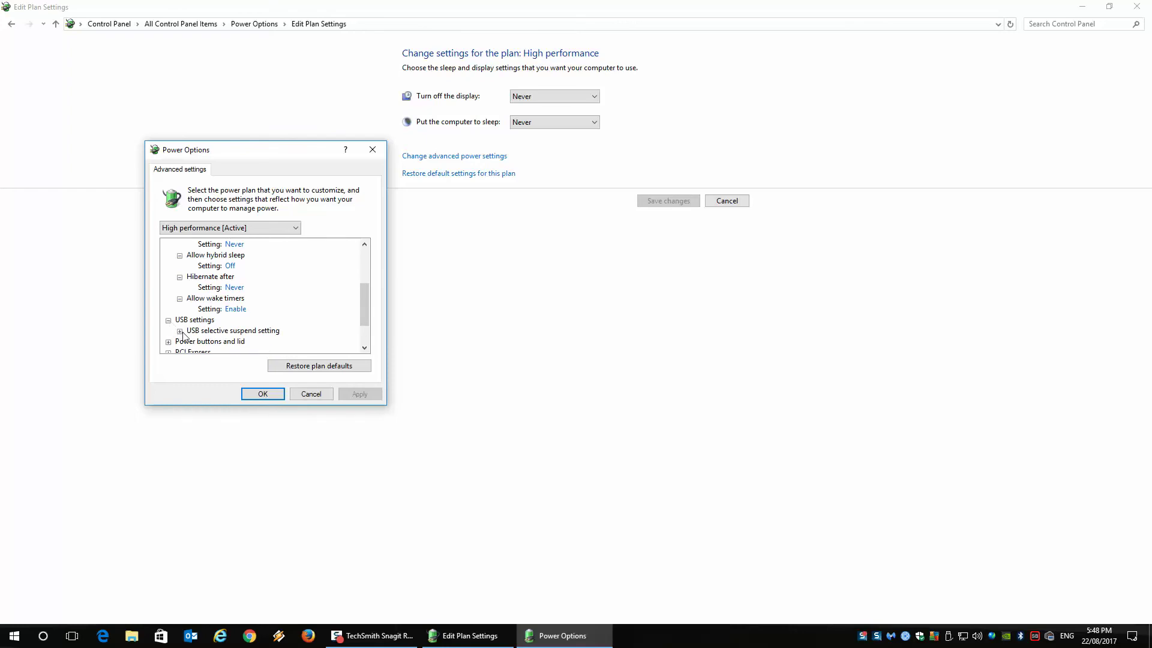
left_click(179, 331)
left_click_drag(365, 300, 366, 316)
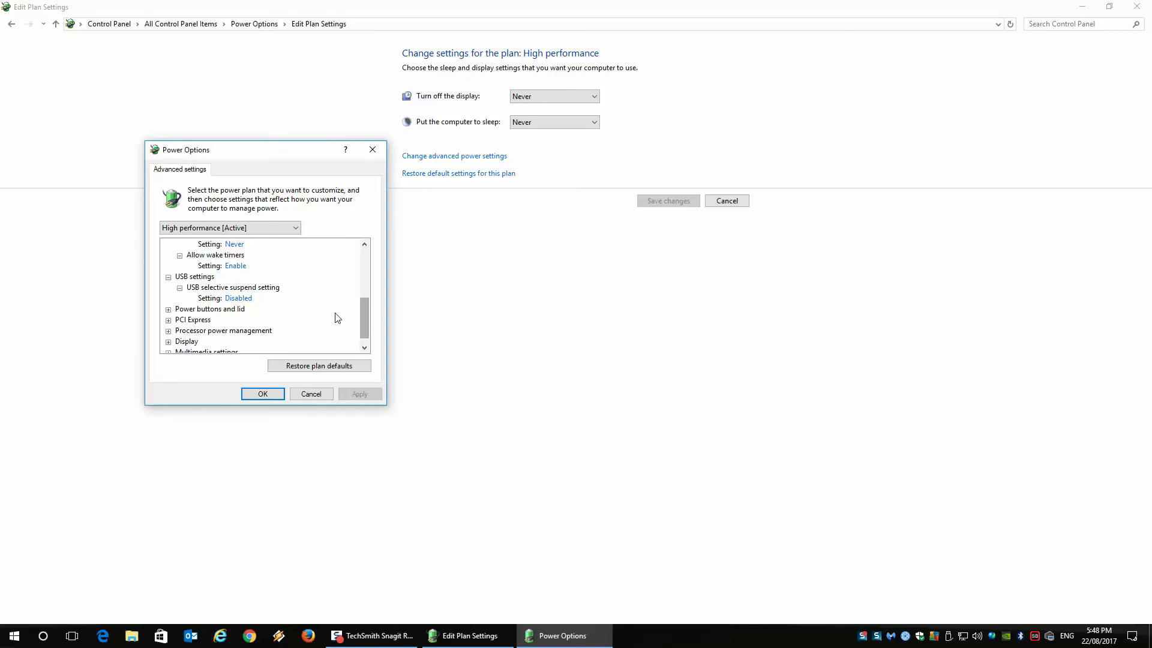
left_click(247, 299)
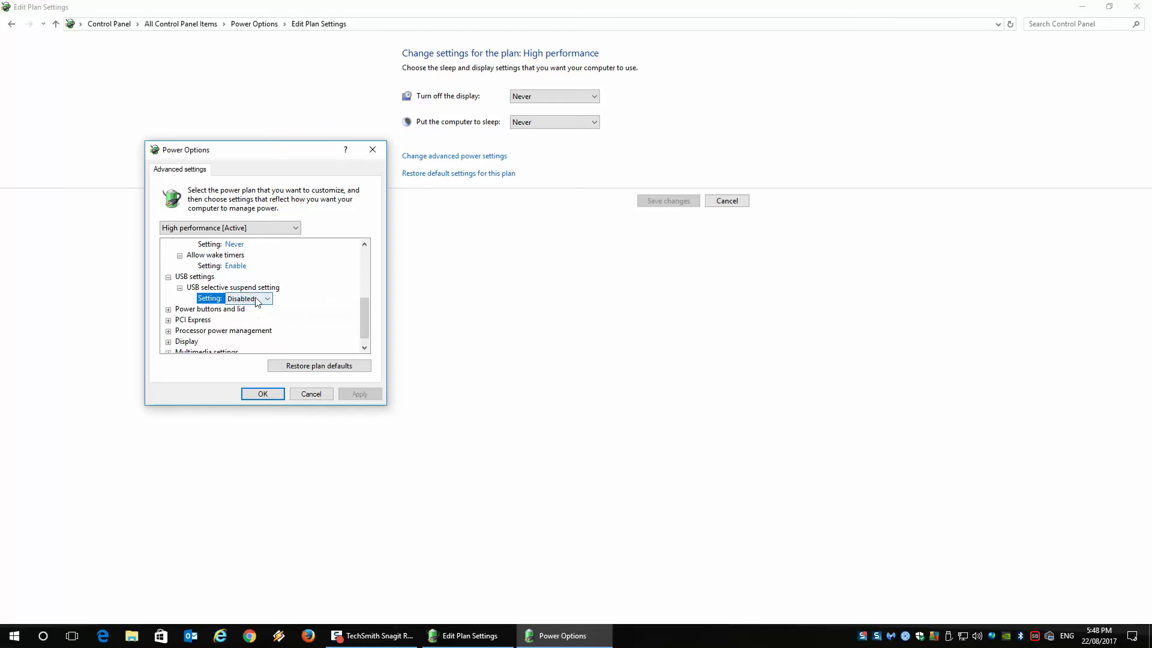
left_click(257, 299)
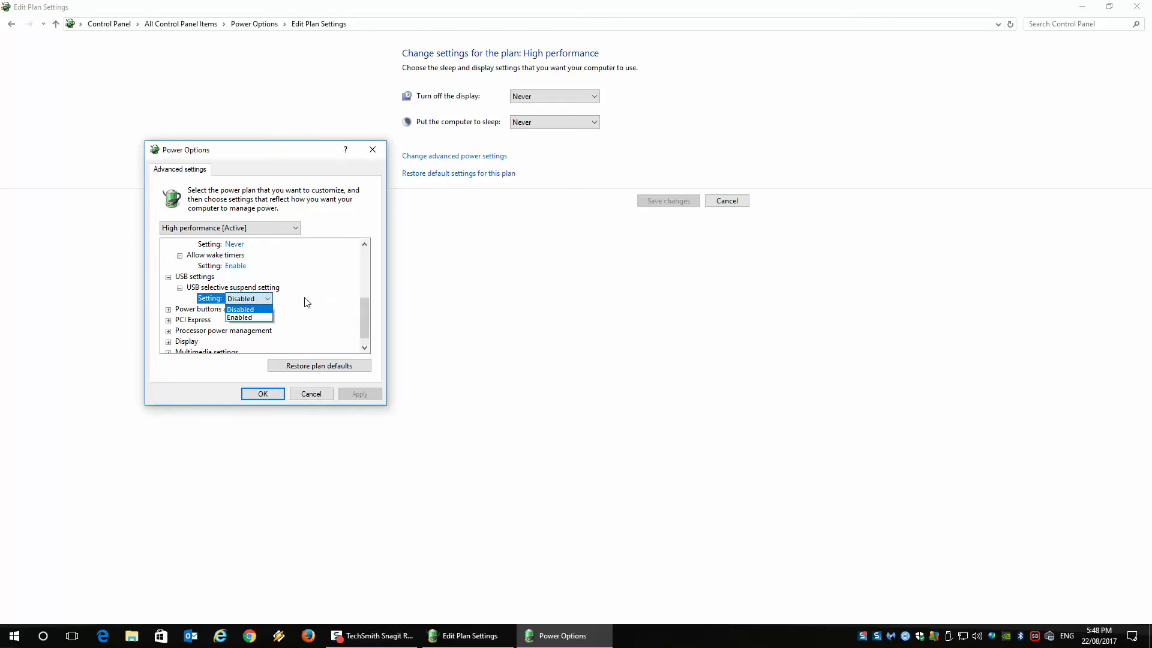
left_click(306, 302)
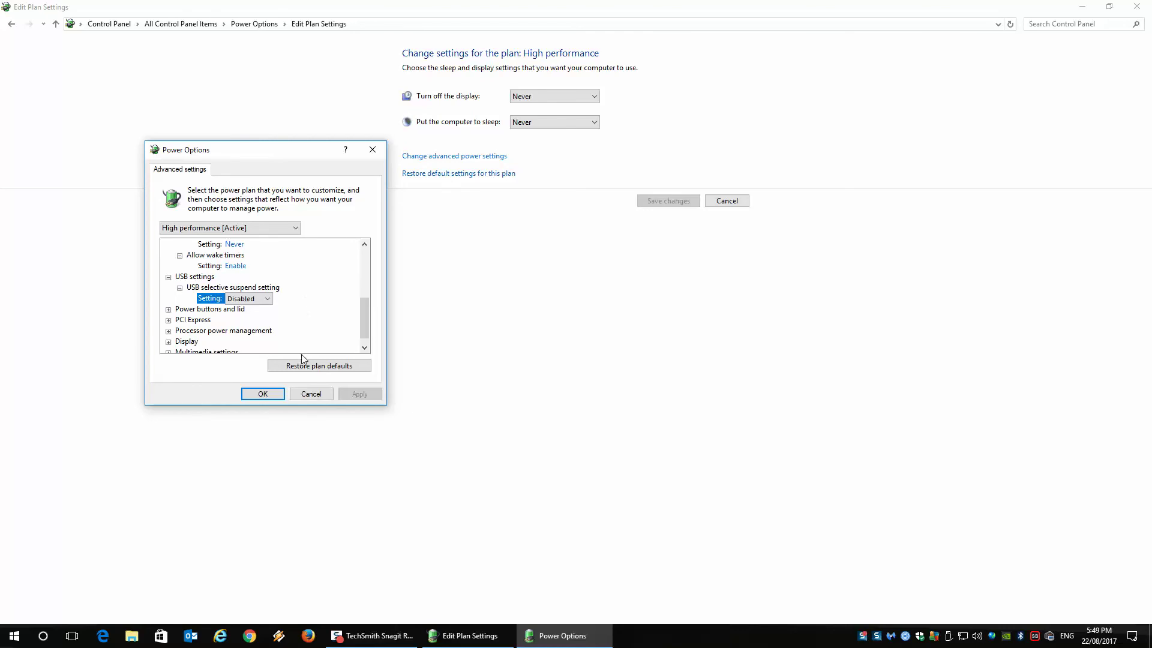
left_click(311, 394)
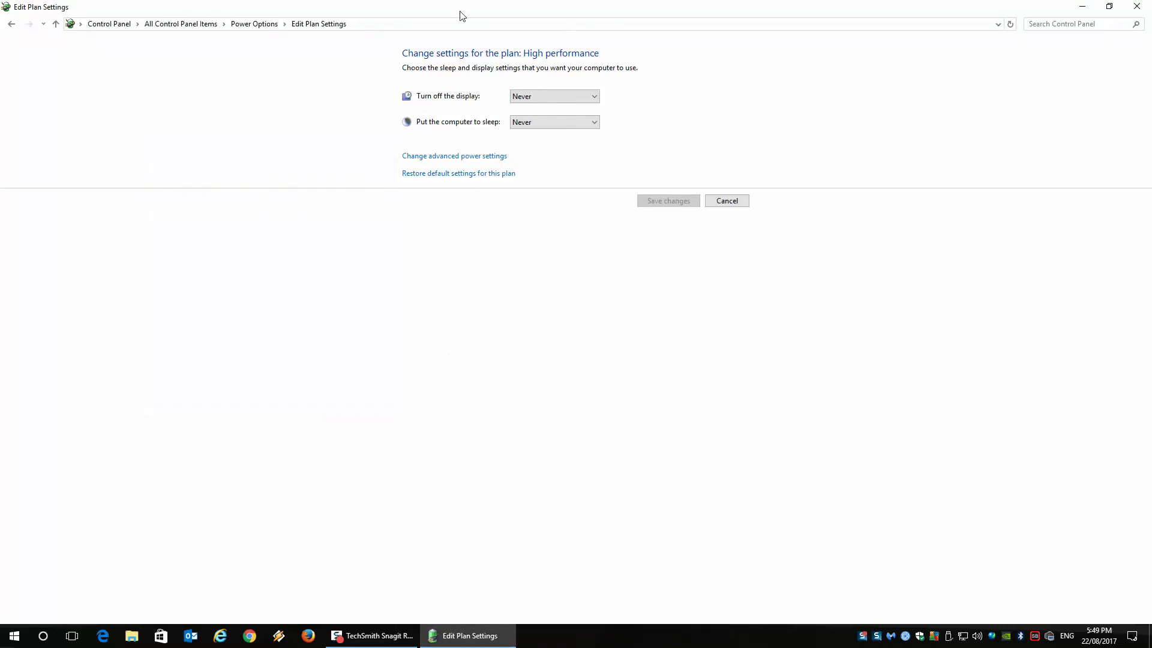
Return to All Control Panel Items and open Device Manager maximized
left_click(201, 25)
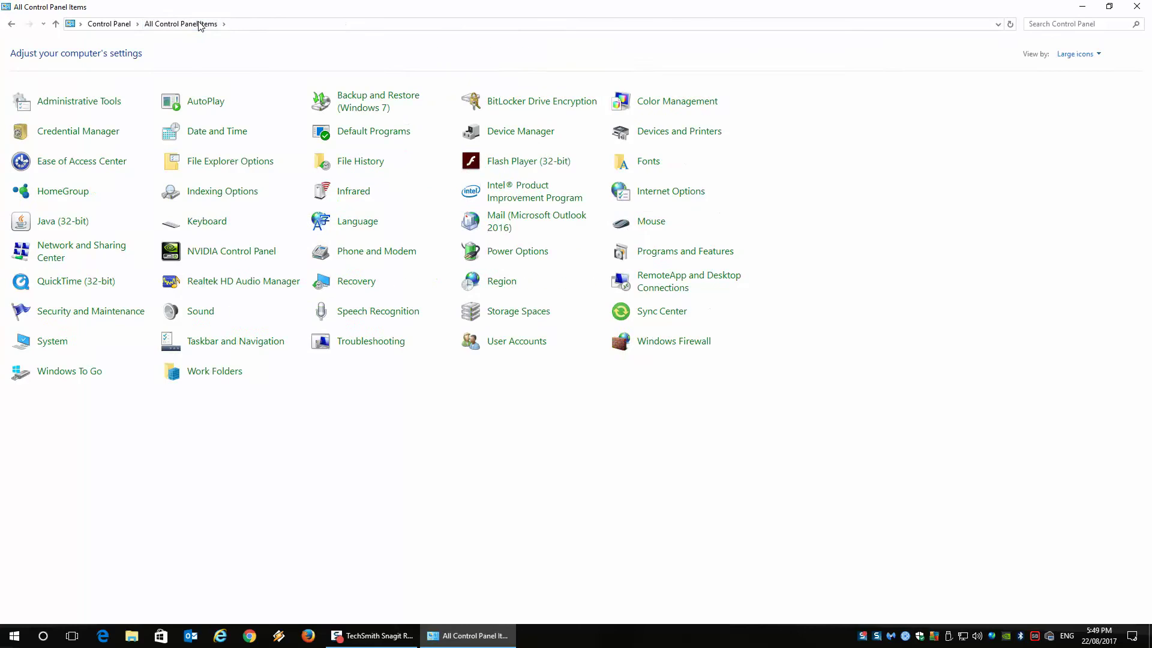
left_click(502, 137)
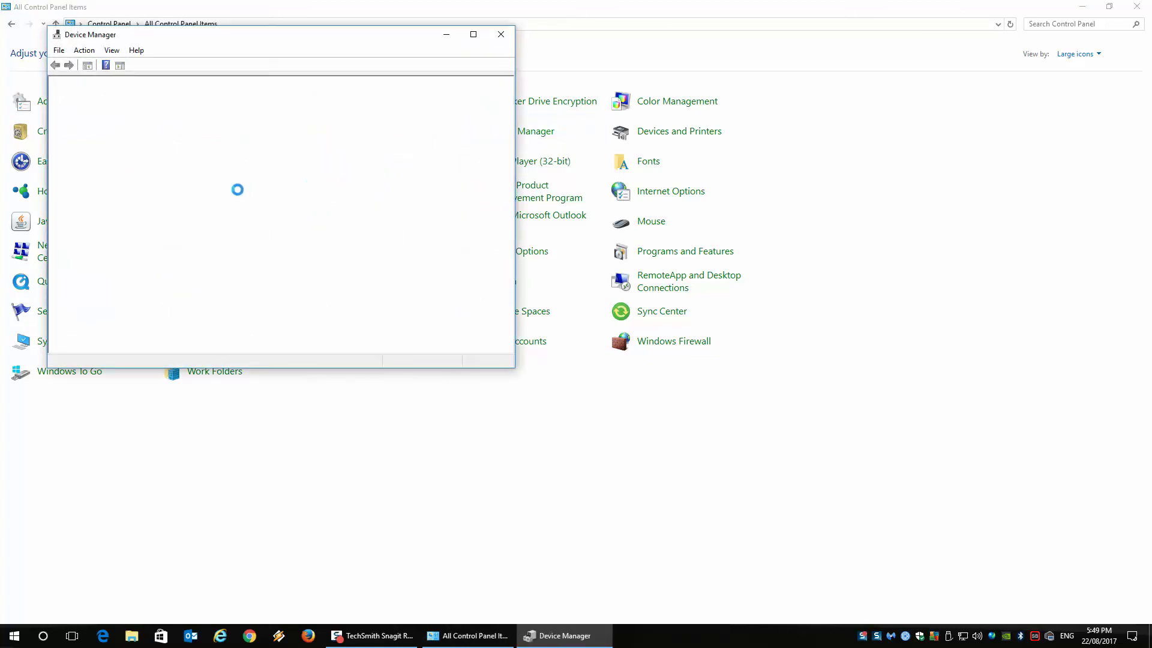
left_click(473, 36)
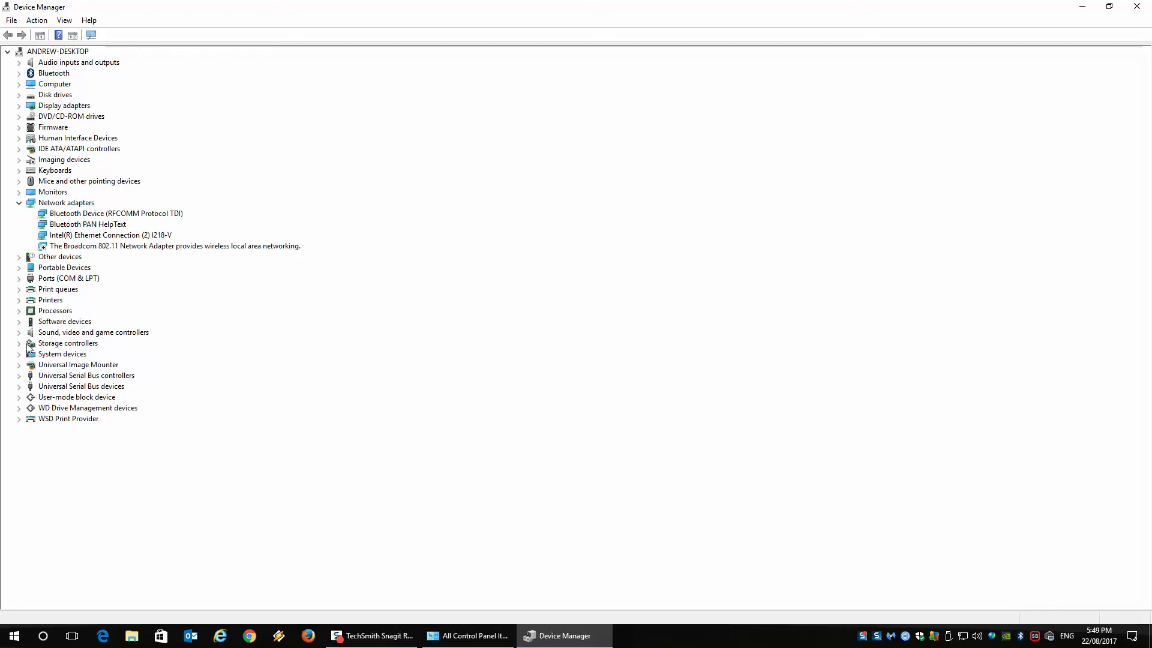
Expand Universal Serial Bus controllers to list the Generic USB Hub and USB Root Hub entries
left_click(19, 387)
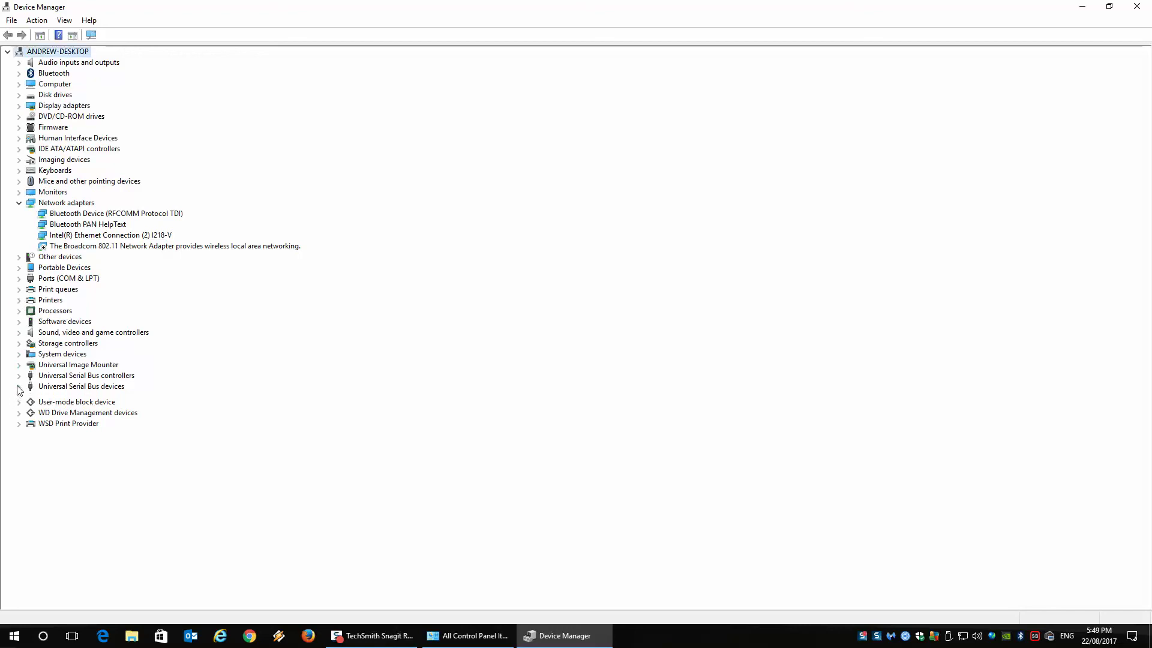
left_click(18, 376)
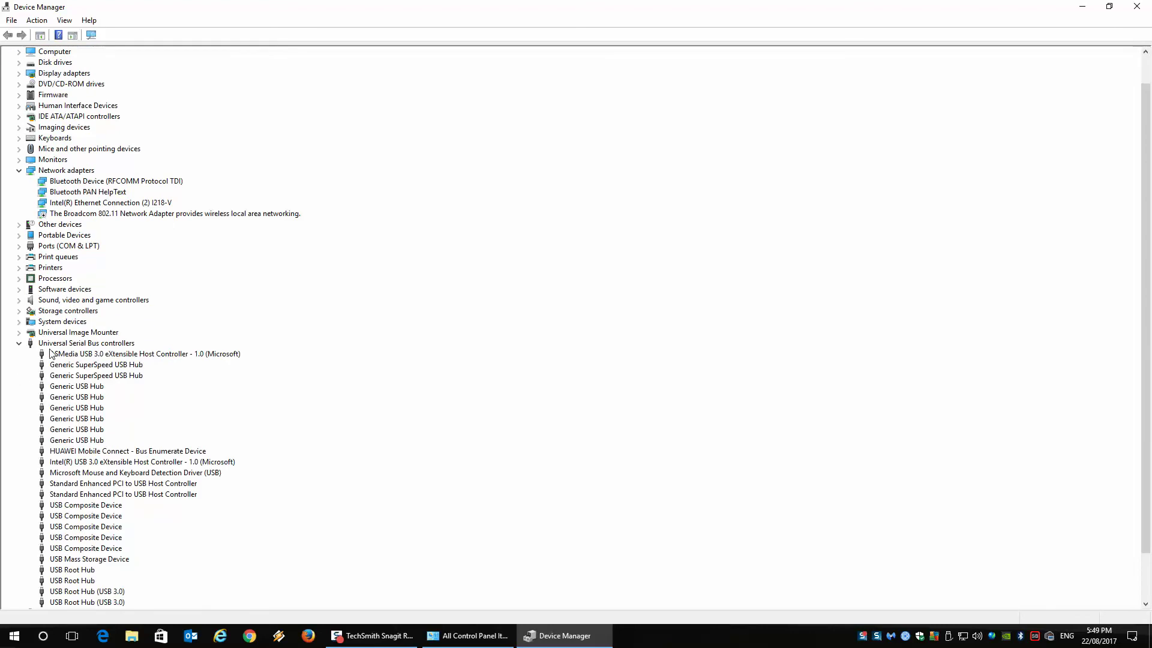
left_click(83, 387)
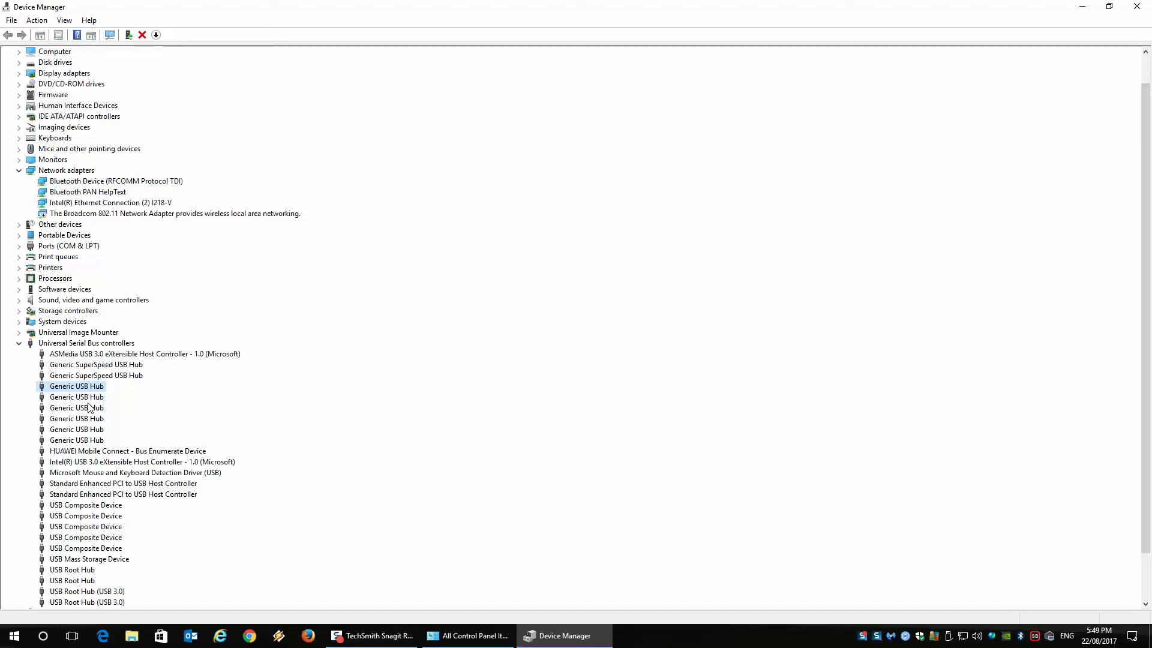
left_click(79, 571)
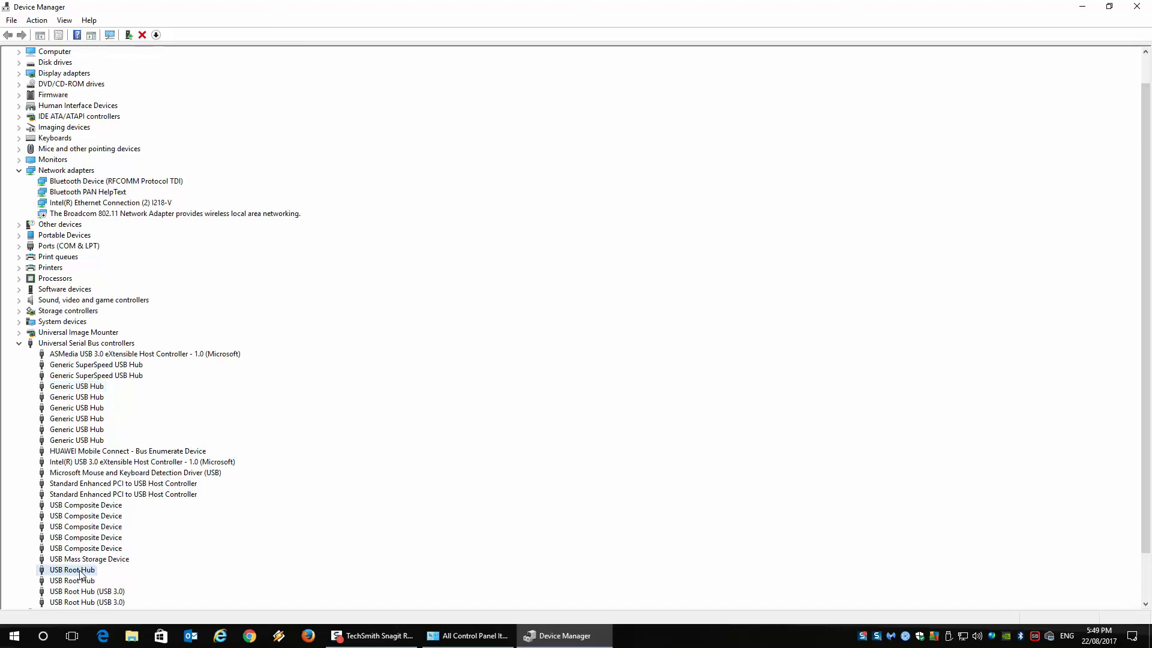
scroll(166, 483, "down", 2)
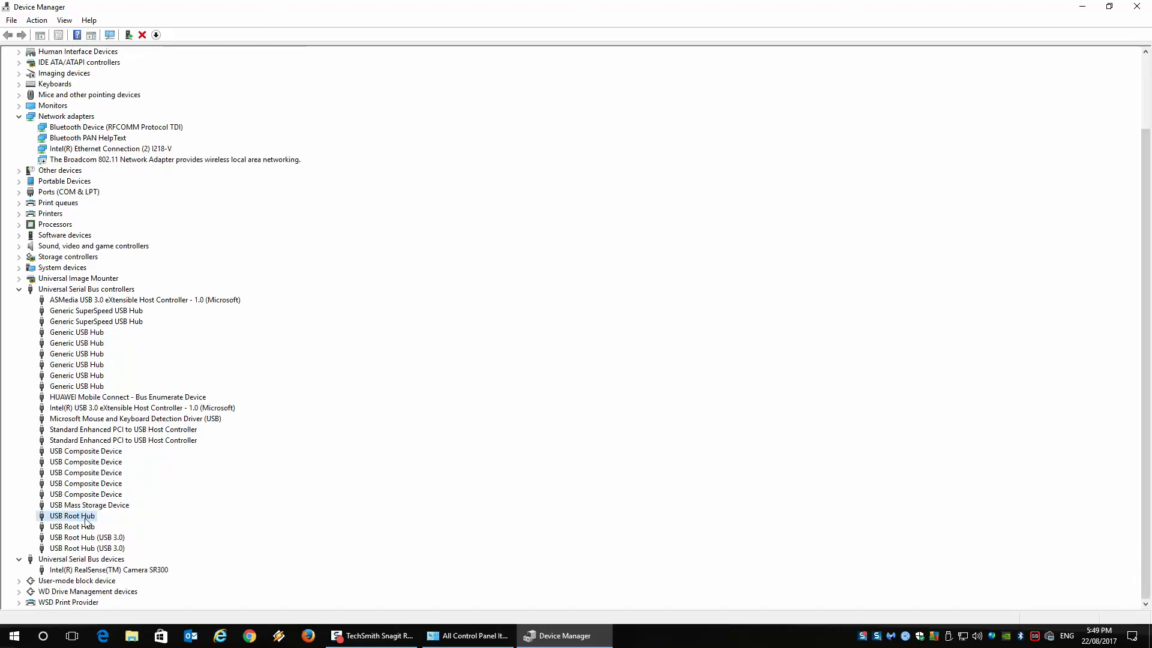
Check three Generic USB Hubs' Power Management, unticking 'Allow the computer to turn off this device' where set
double_click(90, 387)
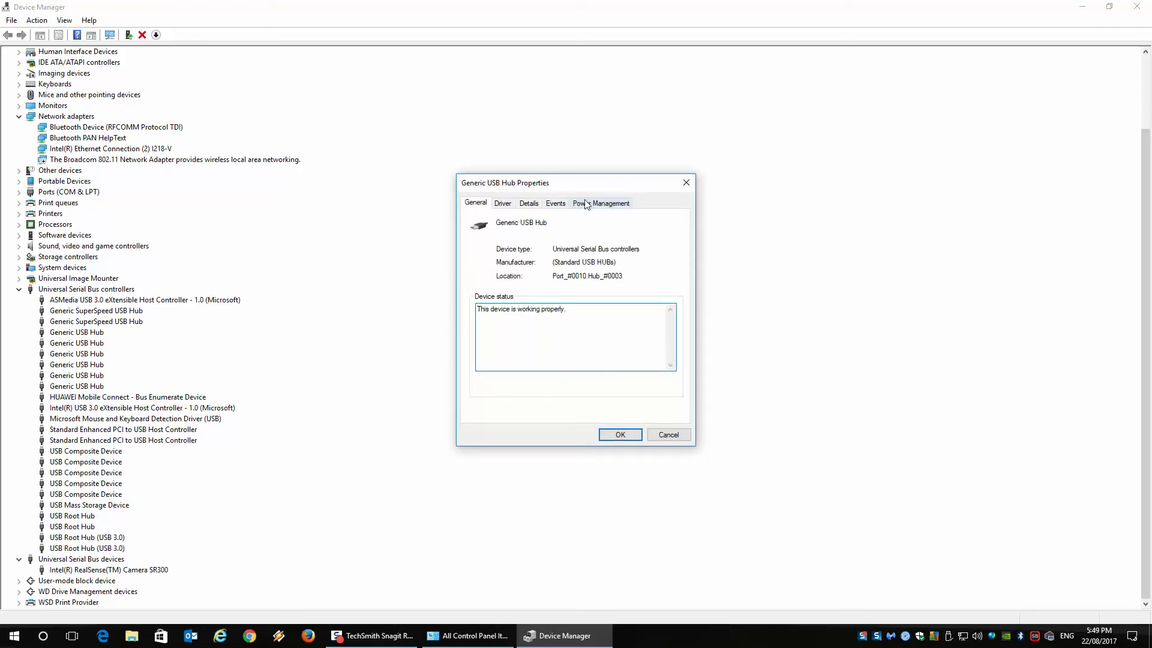
left_click(586, 204)
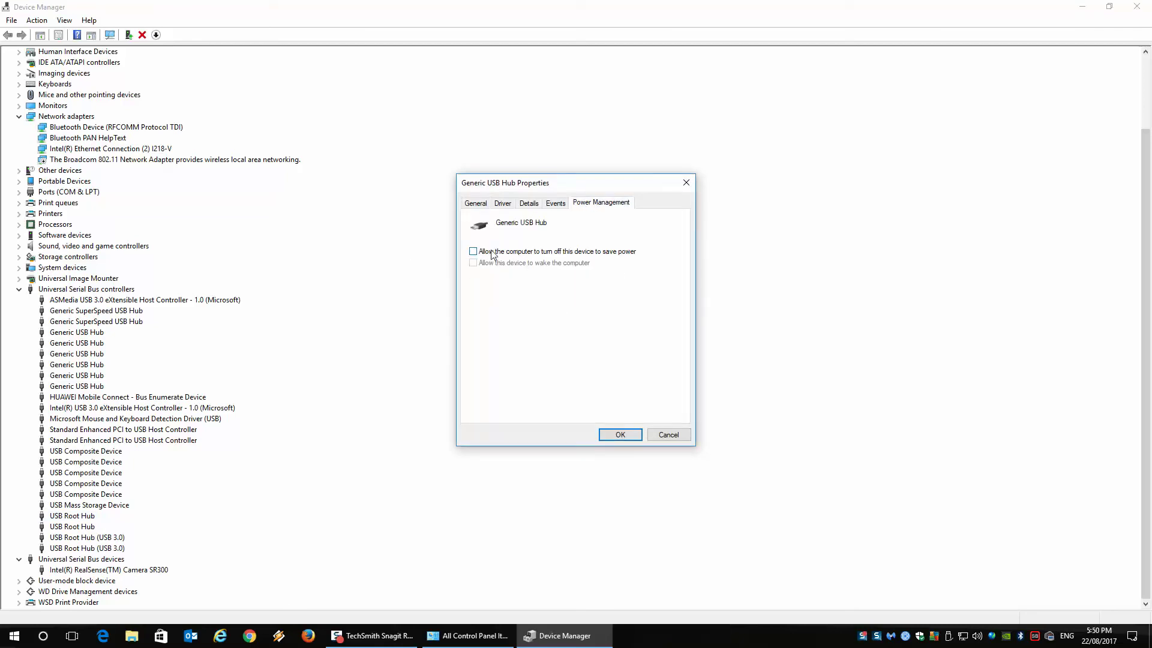
left_click(620, 435)
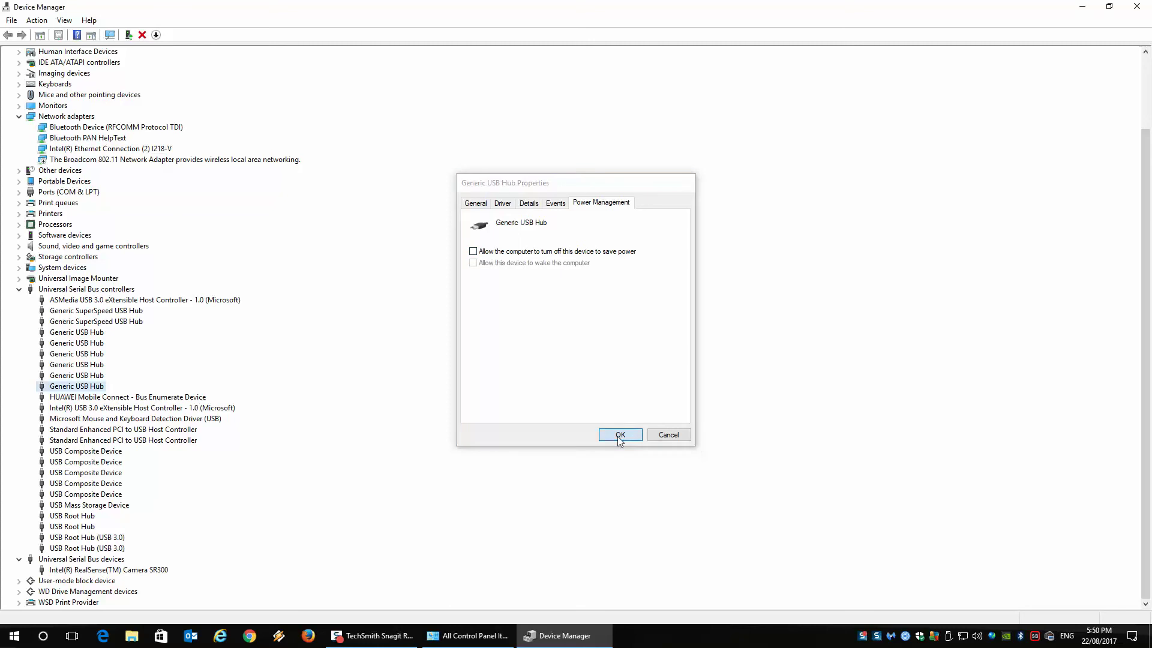
double_click(76, 376)
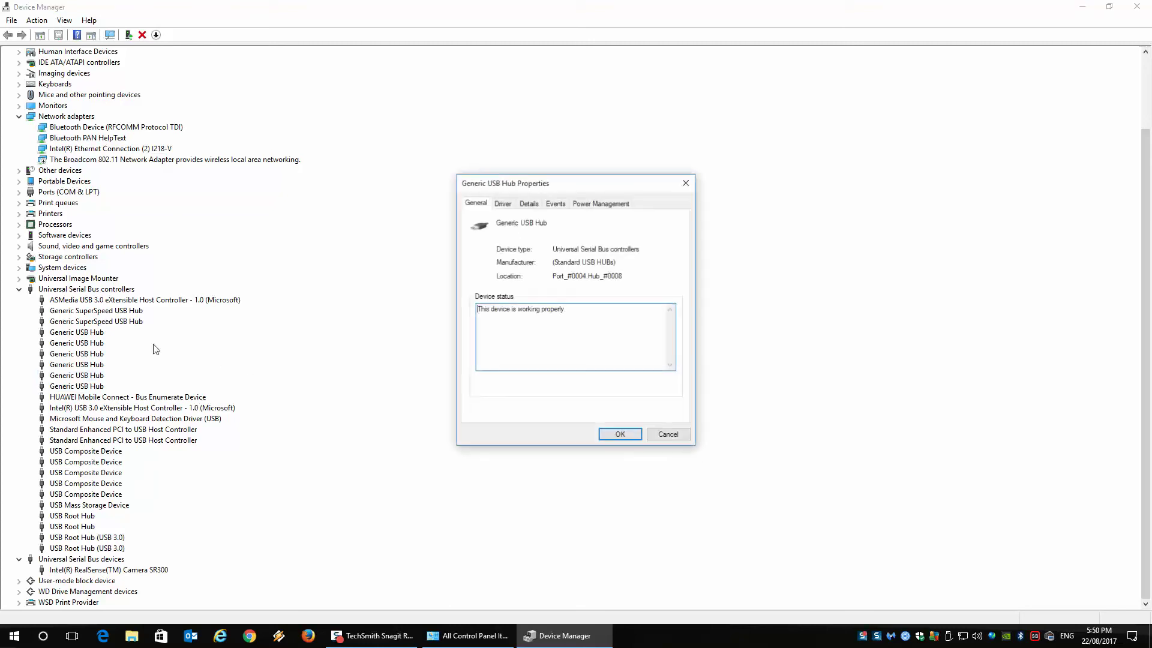
left_click(596, 203)
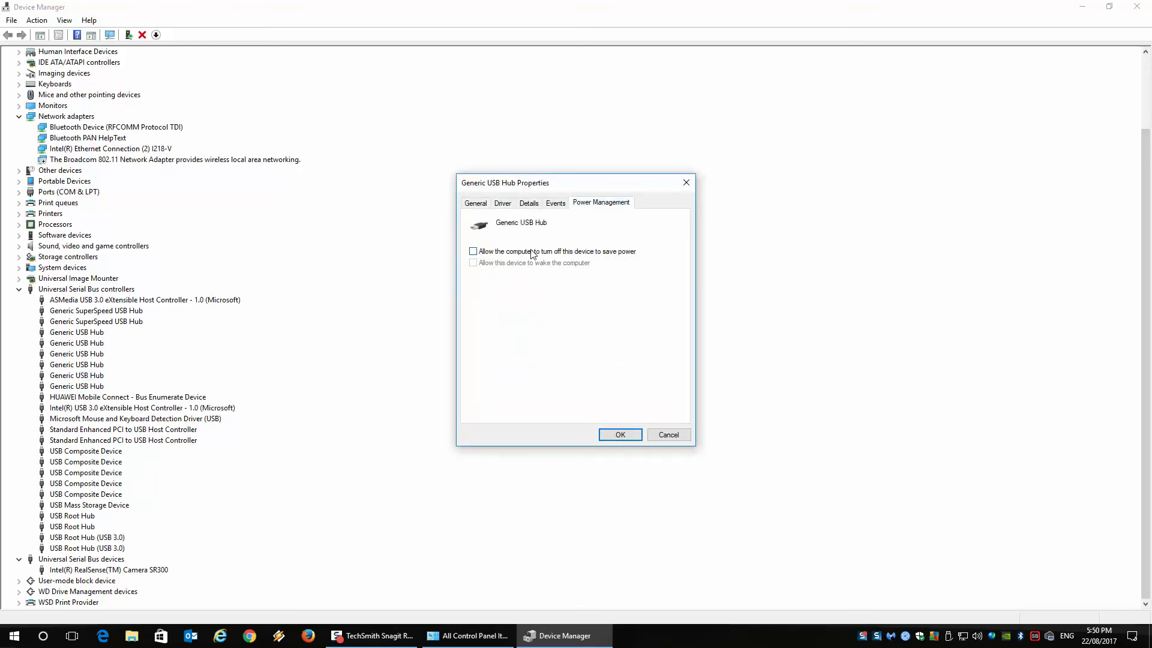
left_click(624, 435)
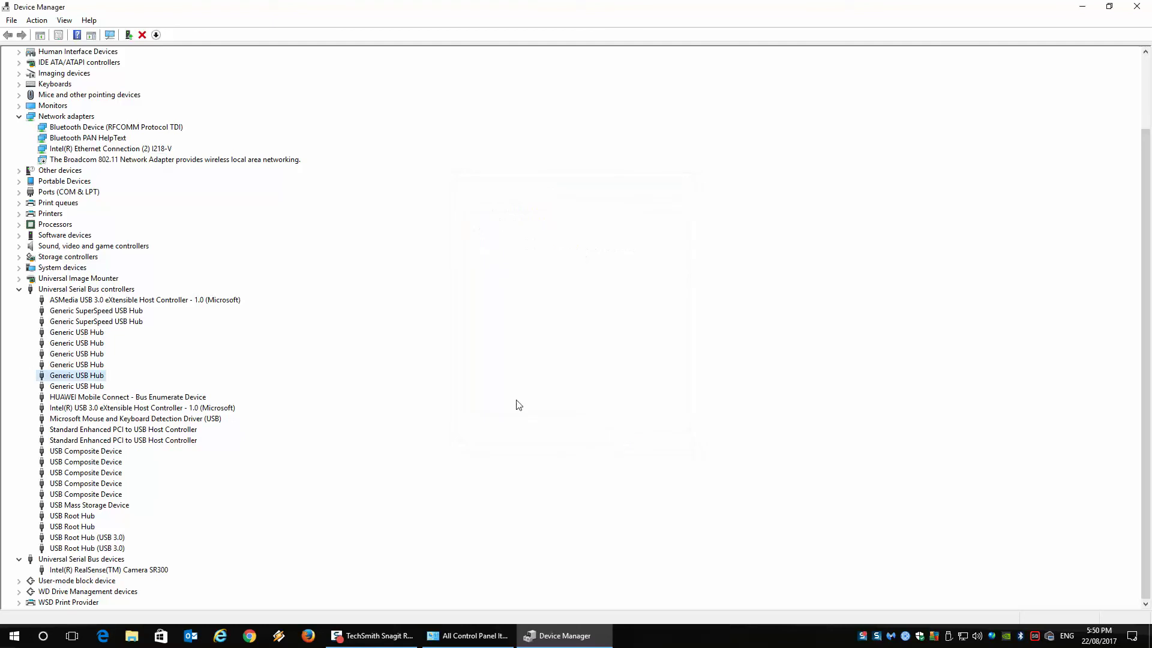
double_click(88, 364)
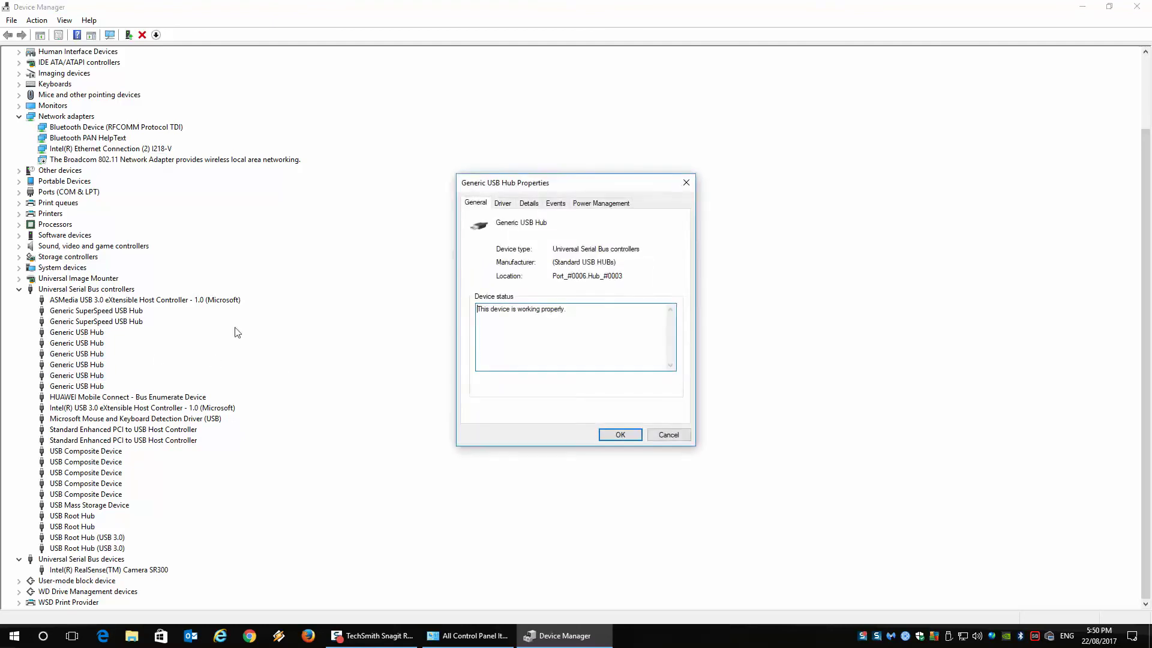
left_click(591, 204)
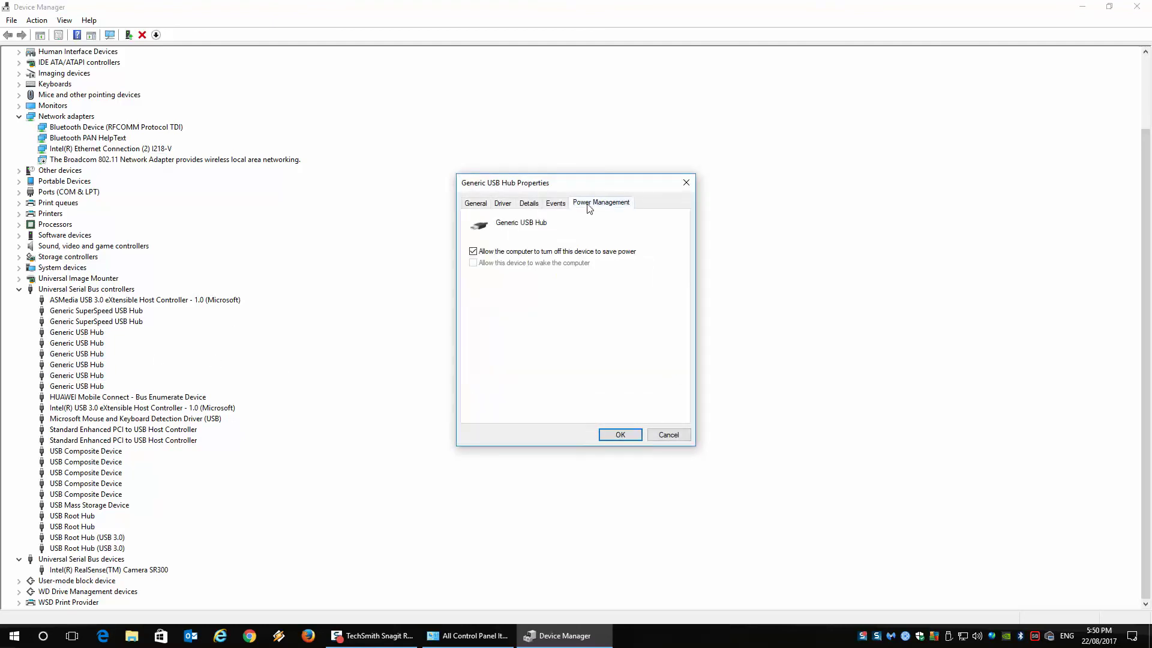
left_click(554, 252)
left_click(619, 436)
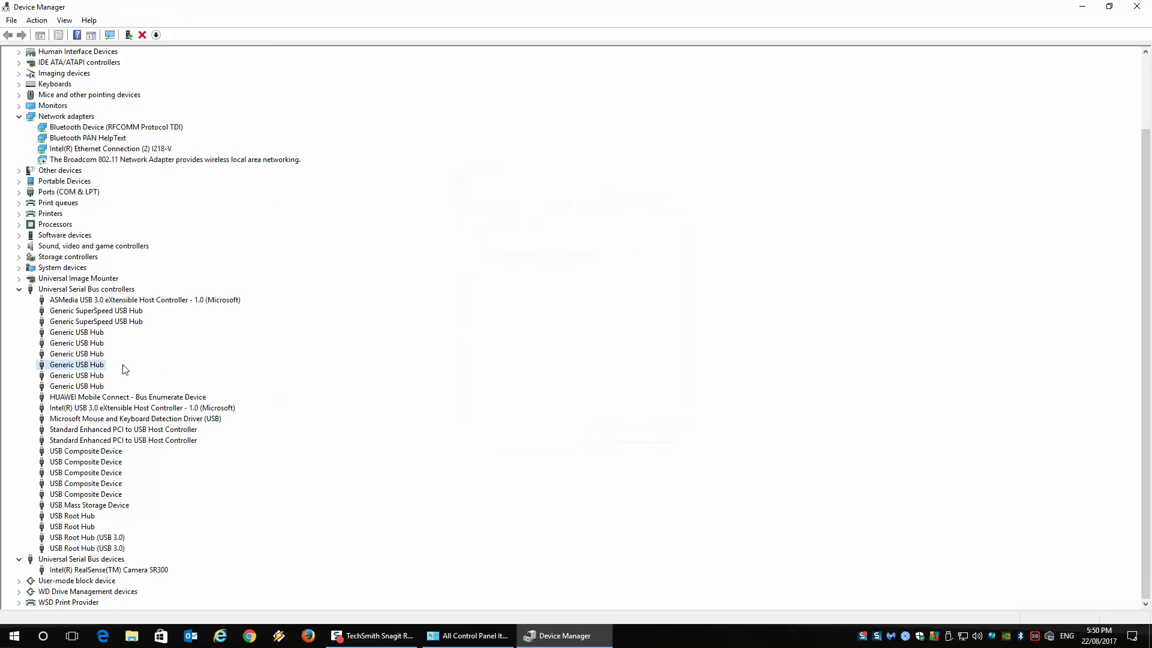
Check the remaining Generic USB Hubs, unticking power-saving turn-off on any still allowed
double_click(96, 355)
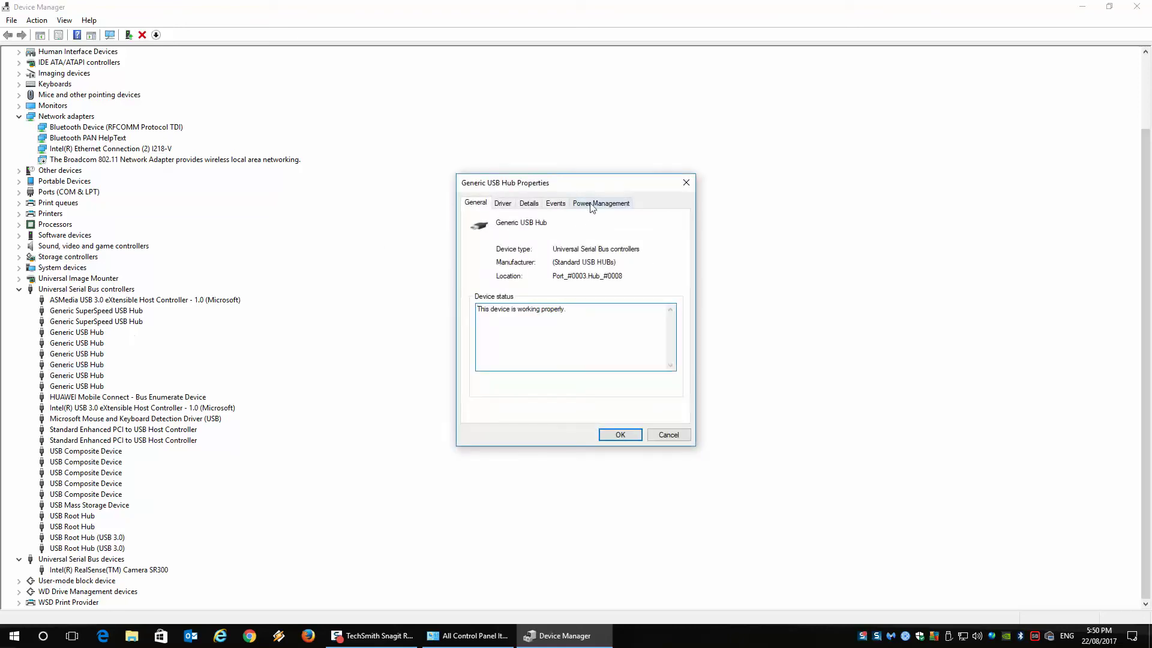
left_click(591, 204)
left_click(557, 252)
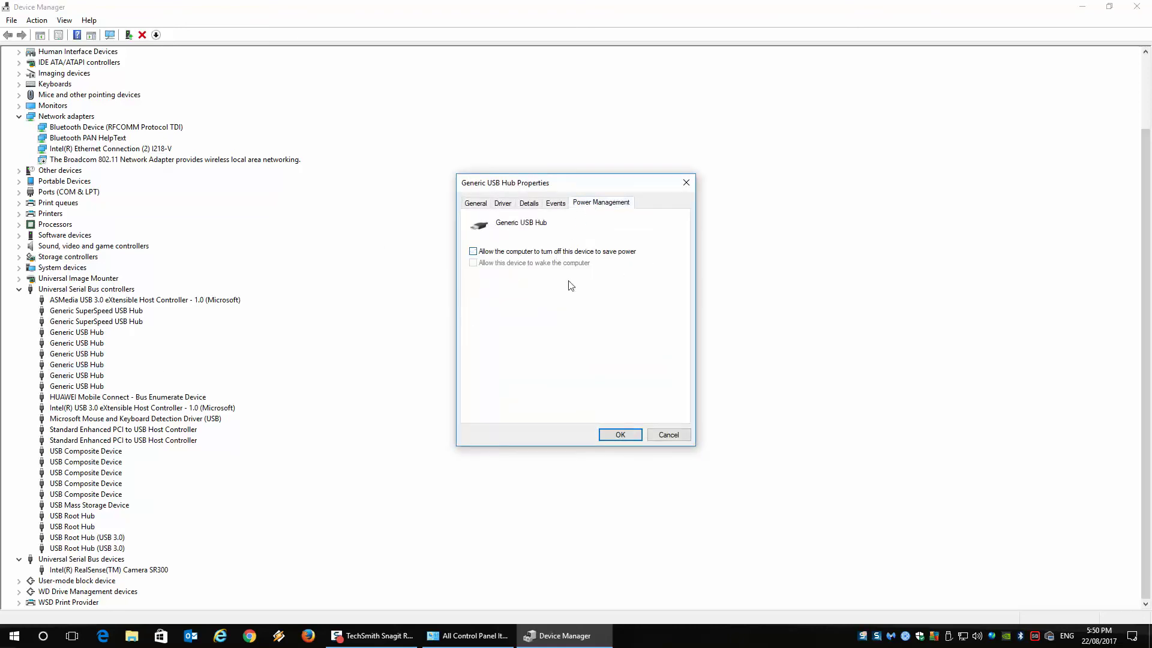
left_click(620, 433)
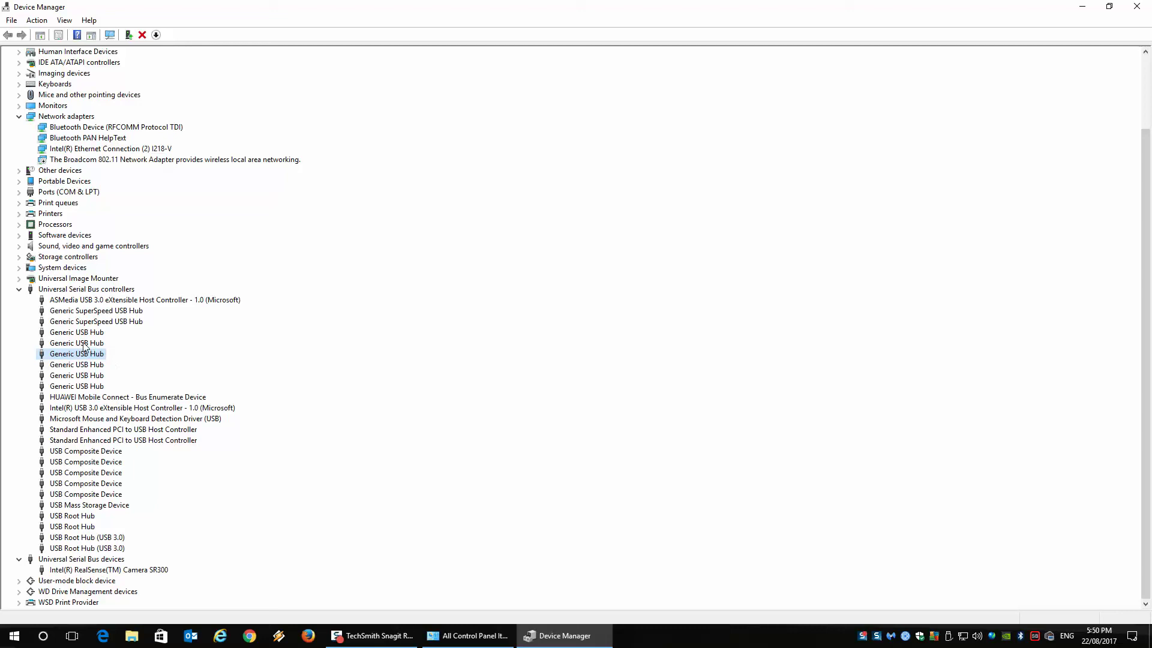
double_click(83, 343)
left_click(663, 204)
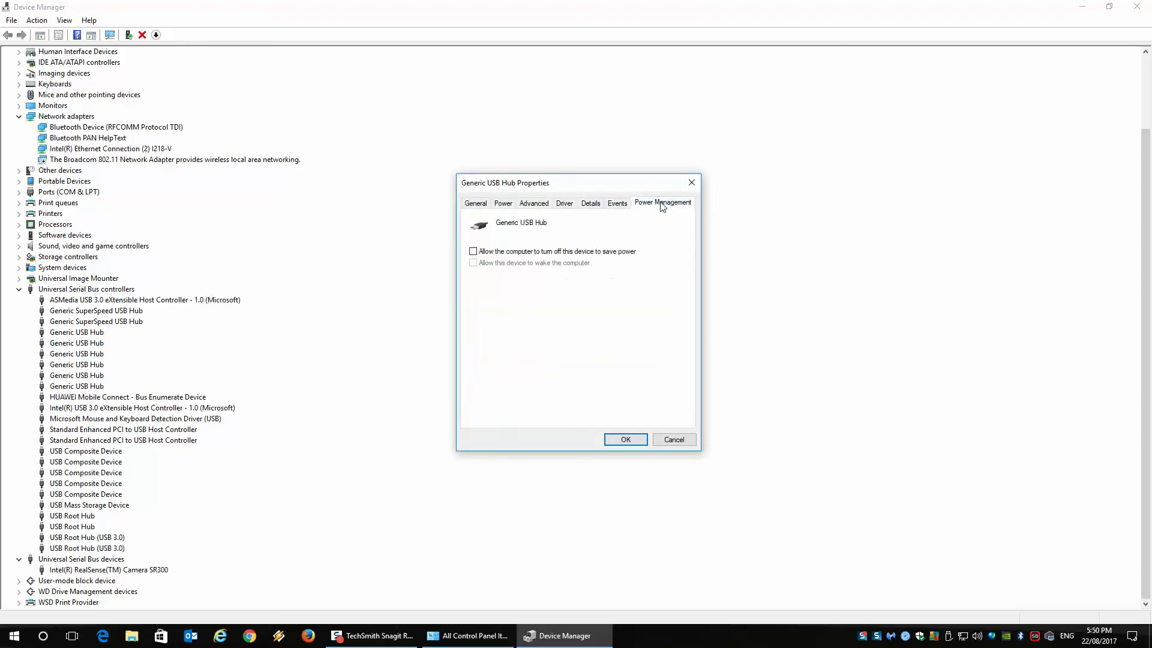
left_click(623, 440)
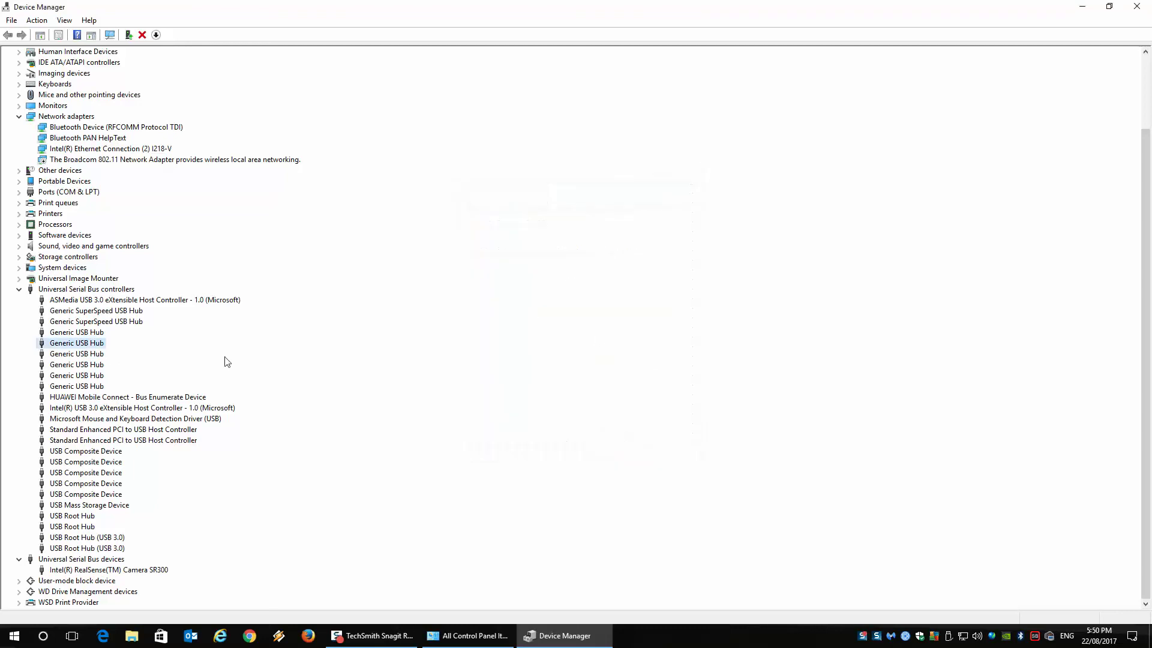
double_click(90, 333)
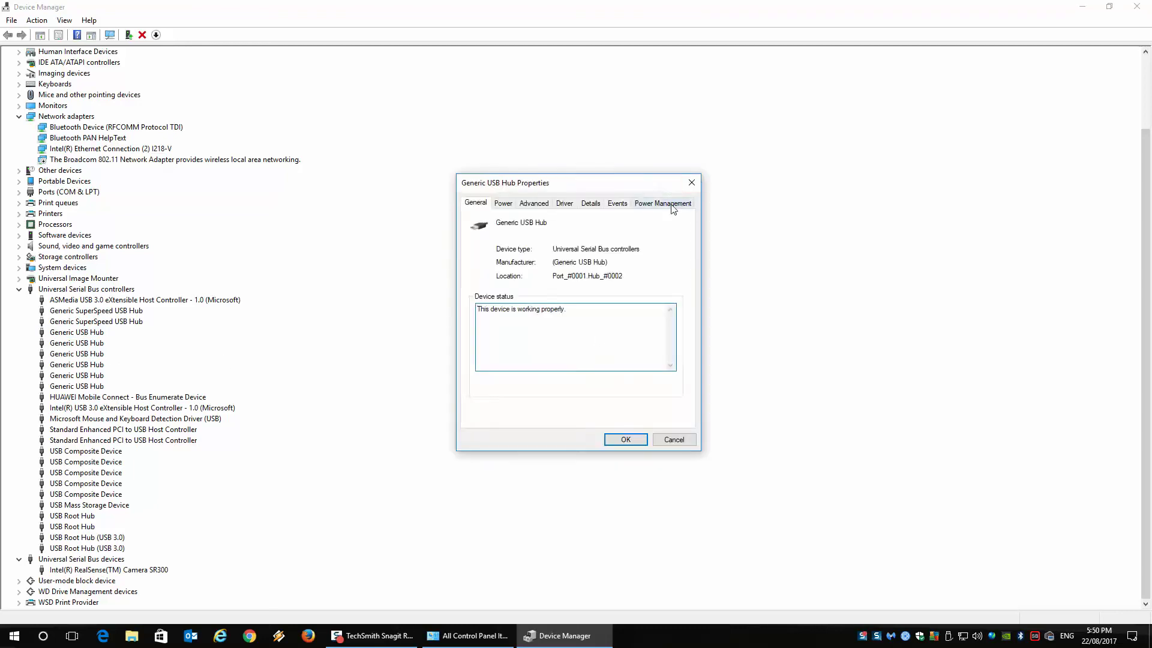
left_click(668, 204)
left_click(626, 439)
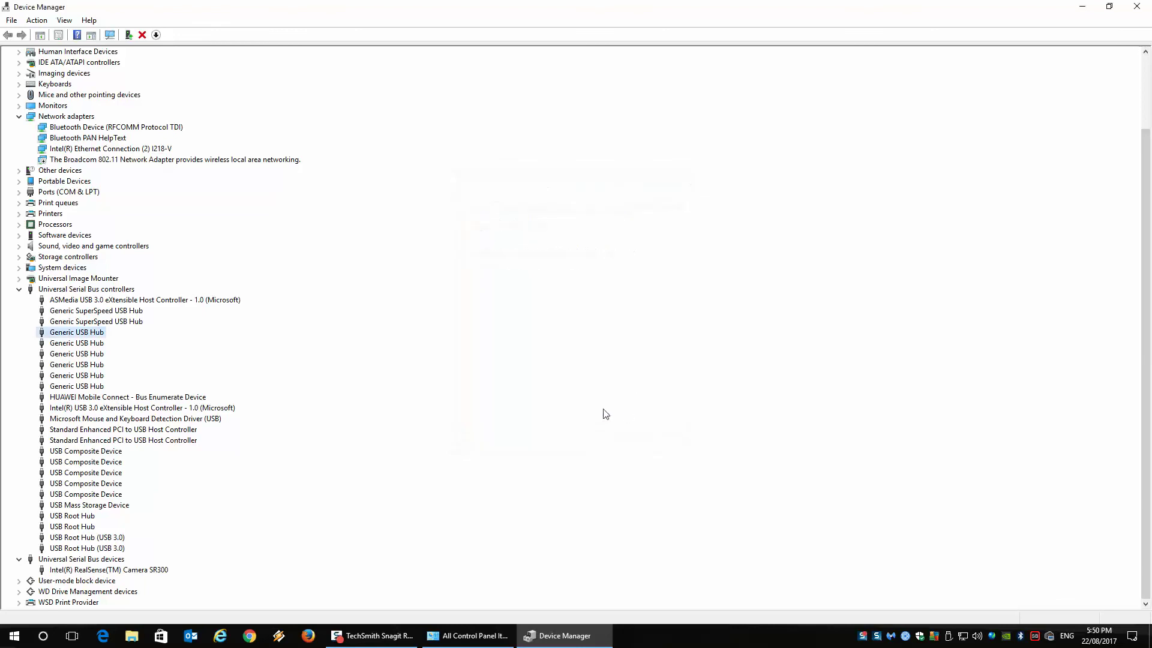
Untick 'Allow the computer to turn off this device' on both Generic SuperSpeed USB Hubs
double_click(123, 324)
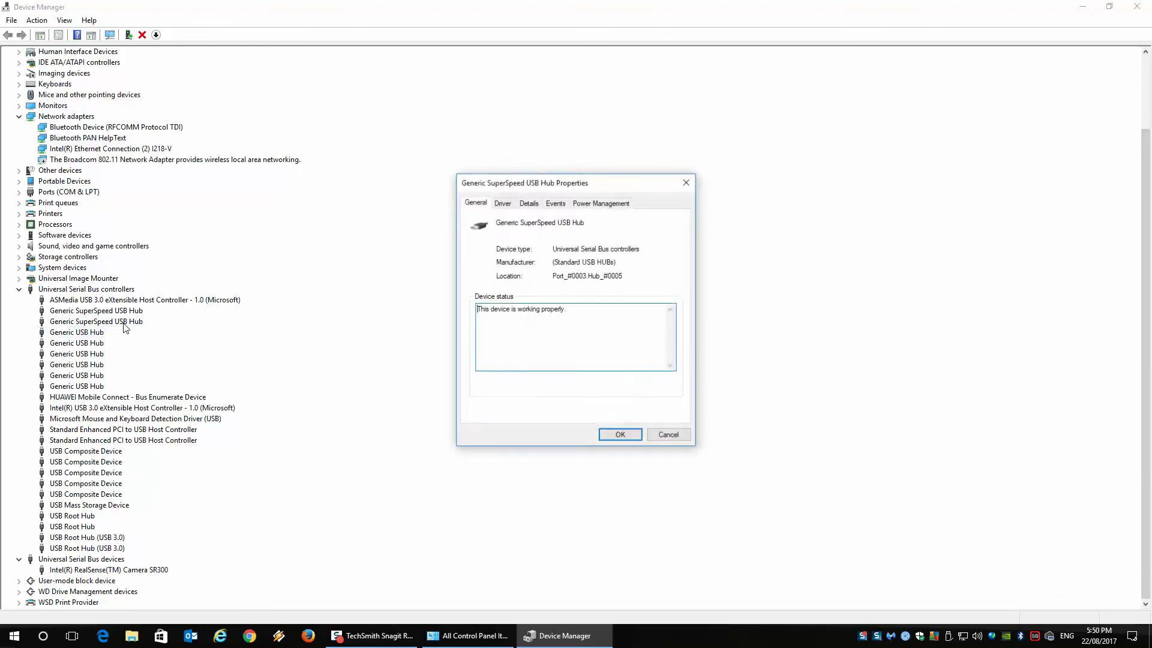
left_click(604, 207)
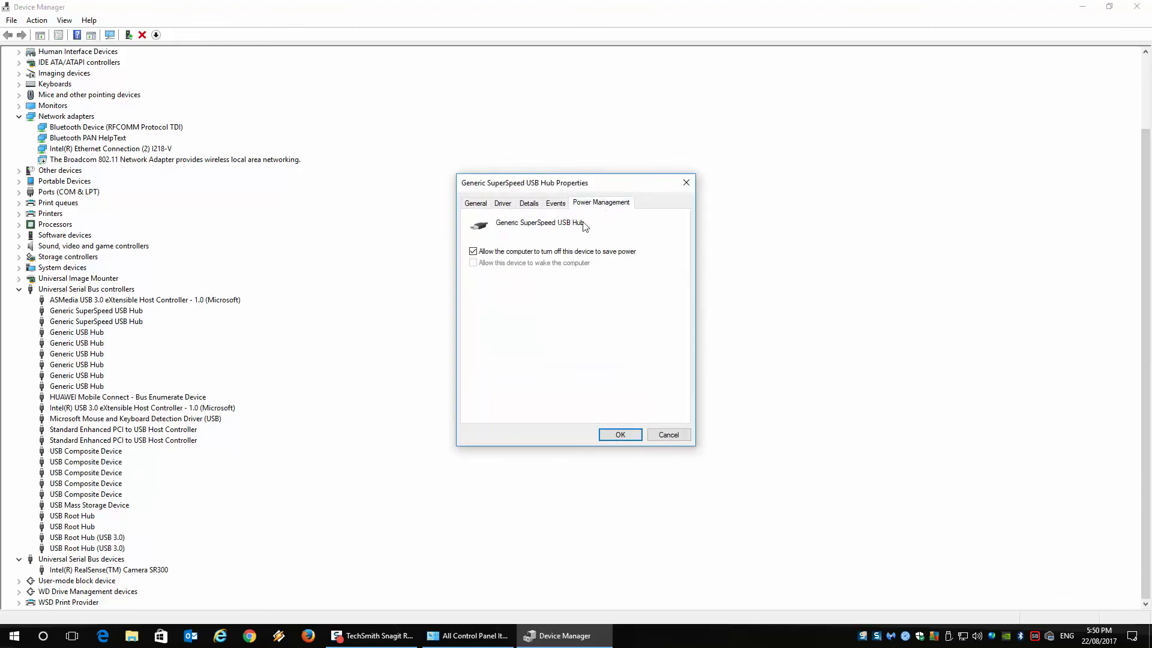
left_click(571, 258)
left_click(618, 434)
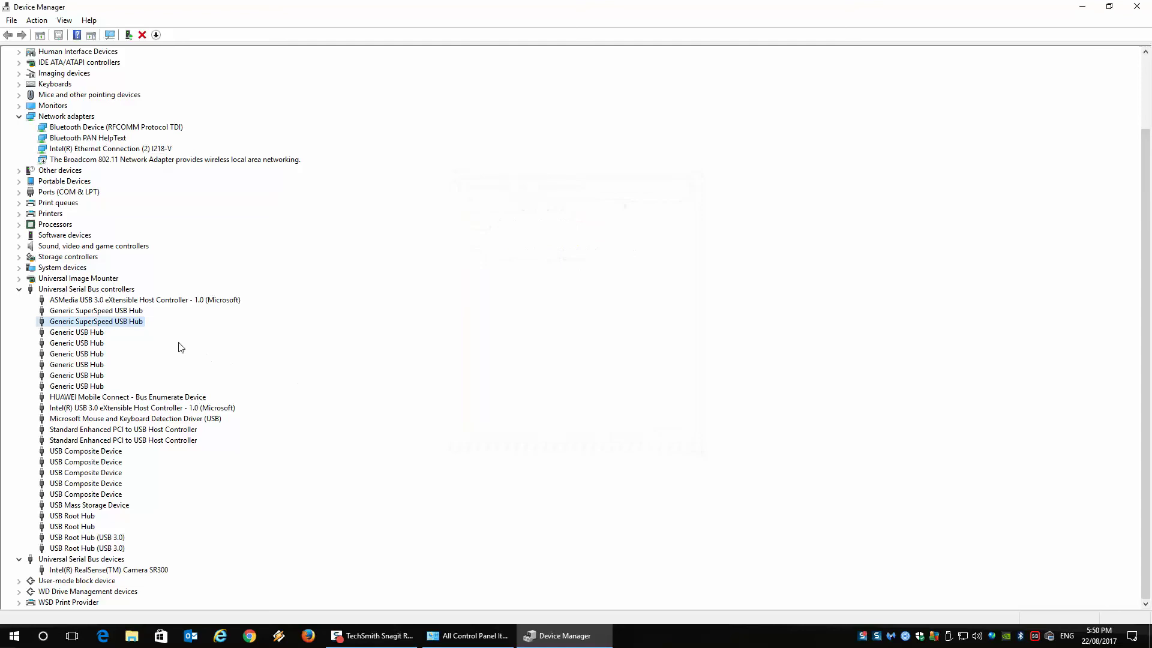
double_click(116, 311)
left_click(591, 204)
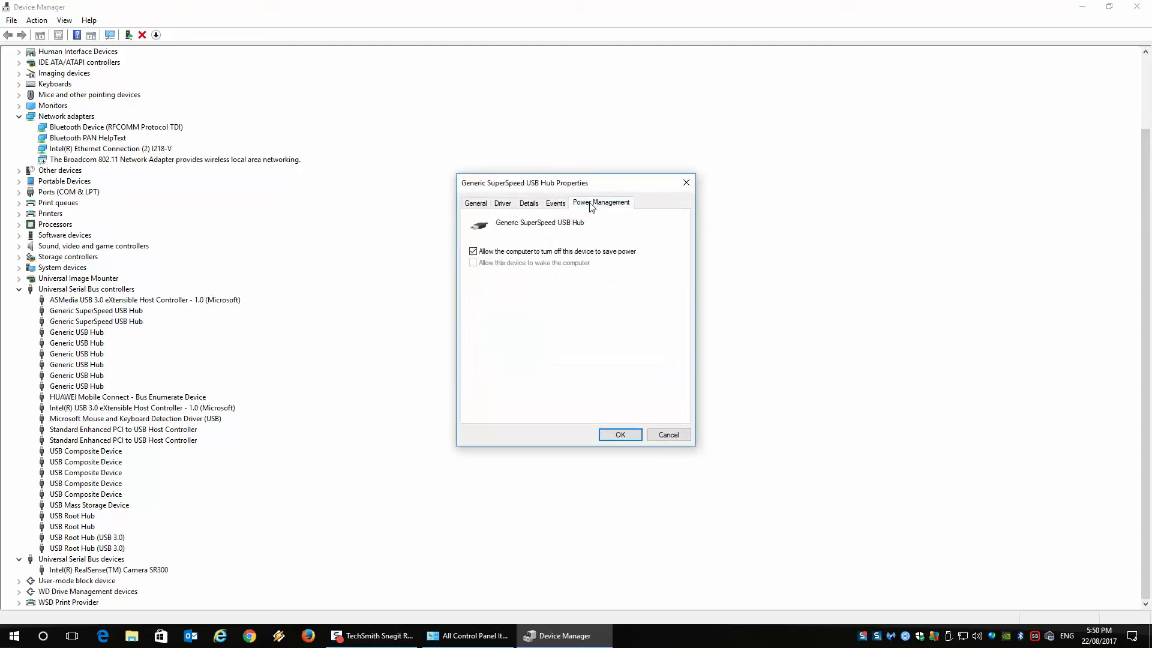
left_click(561, 256)
left_click(618, 435)
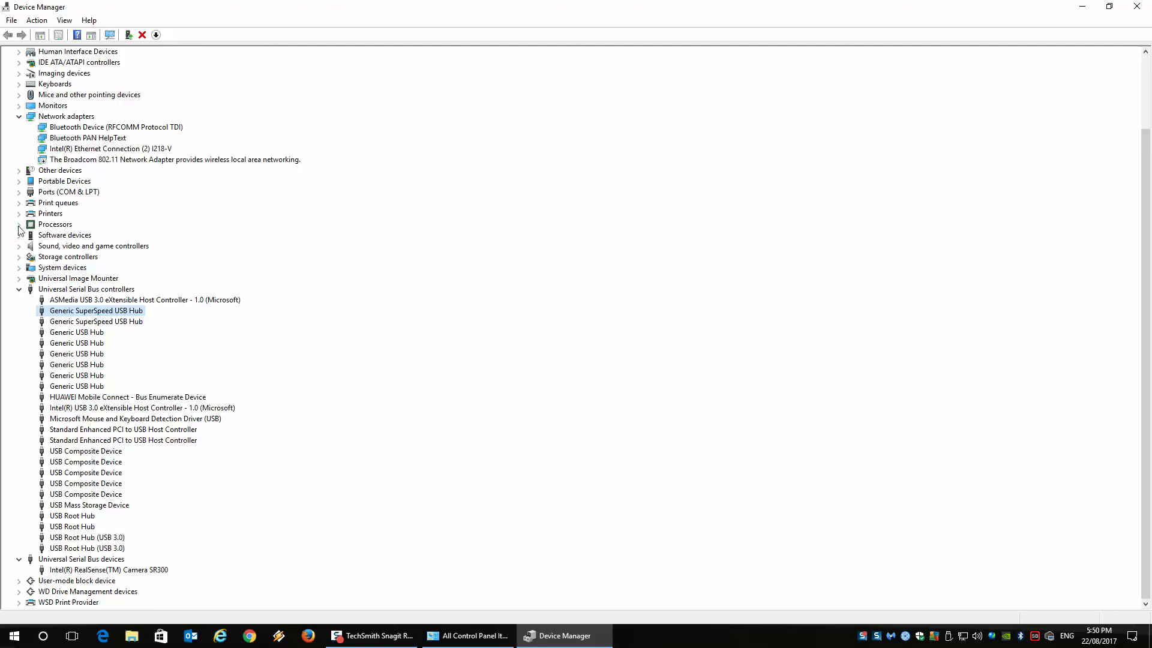
double_click(111, 150)
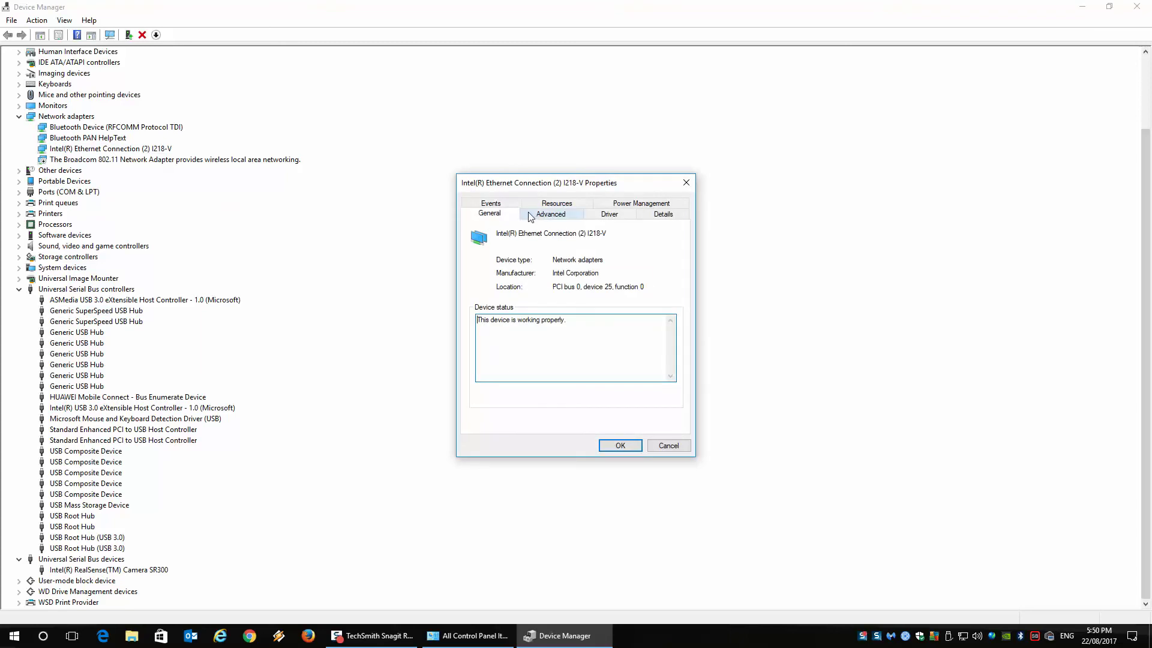
left_click(646, 203)
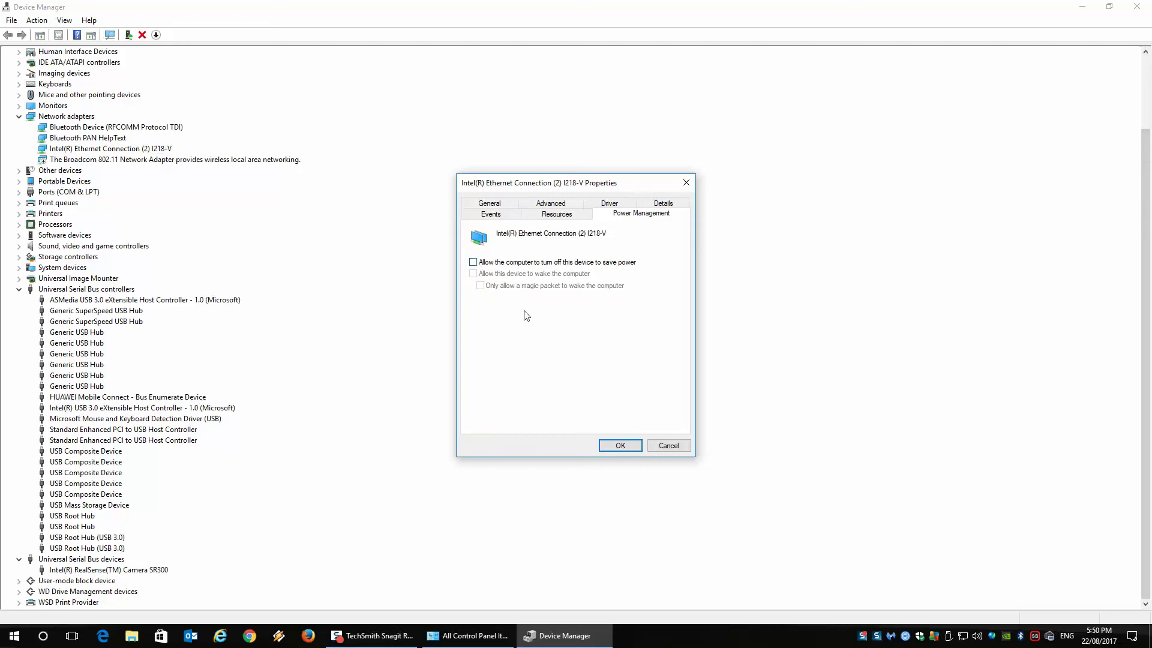
left_click(686, 183)
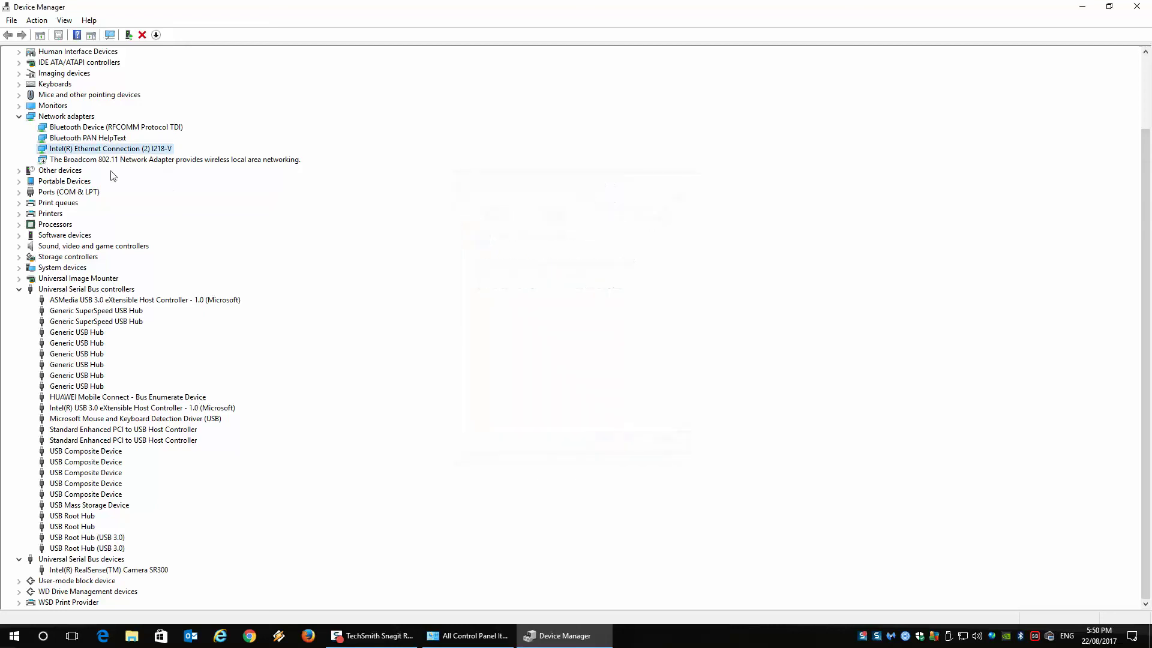
double_click(113, 127)
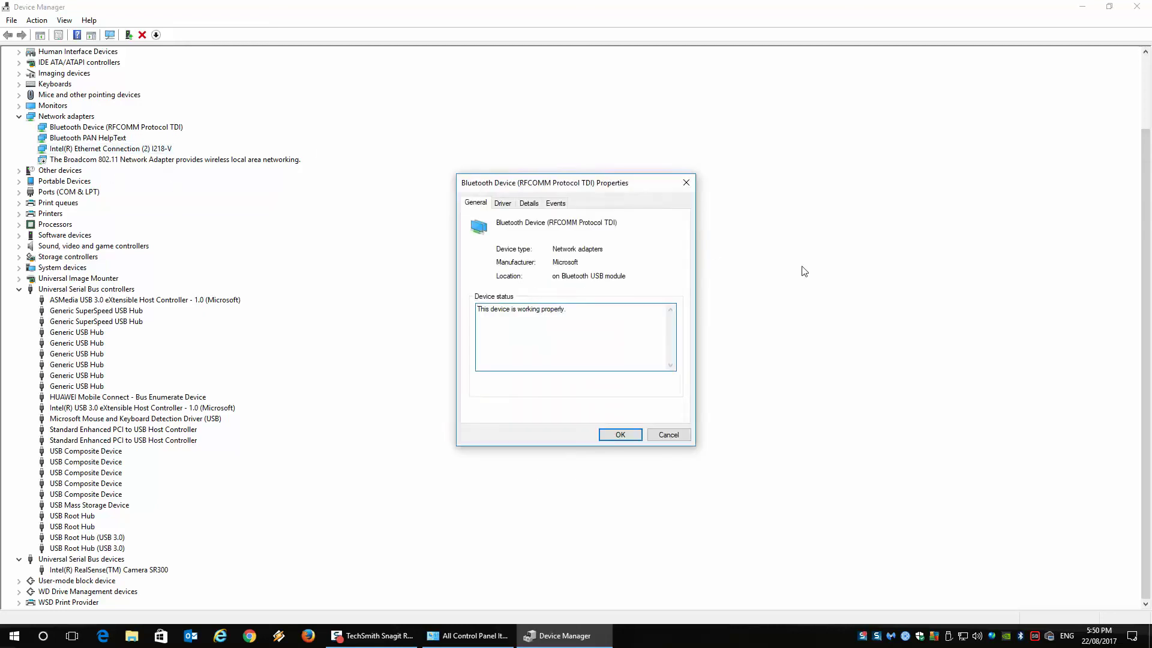
left_click(688, 183)
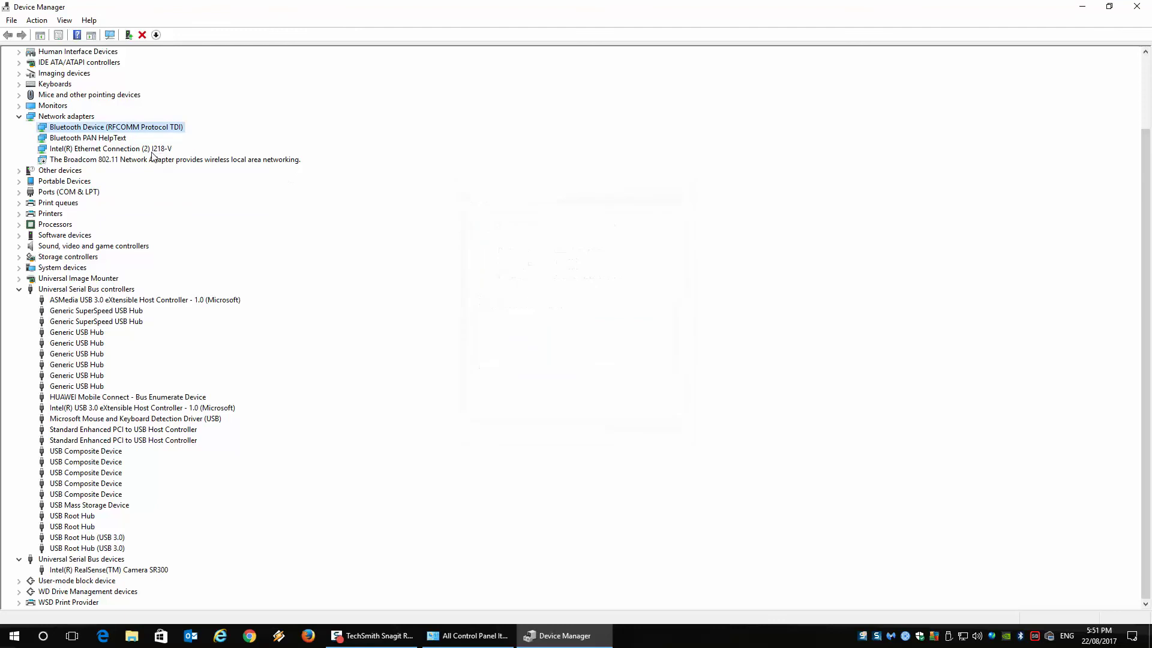
double_click(114, 139)
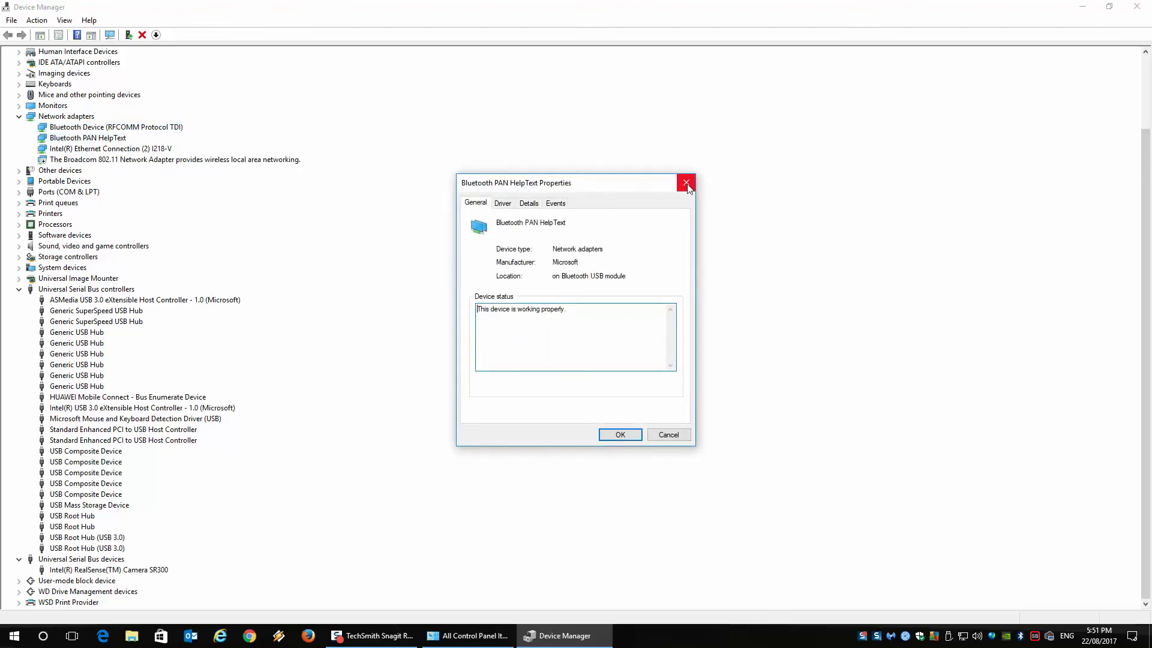
left_click(688, 186)
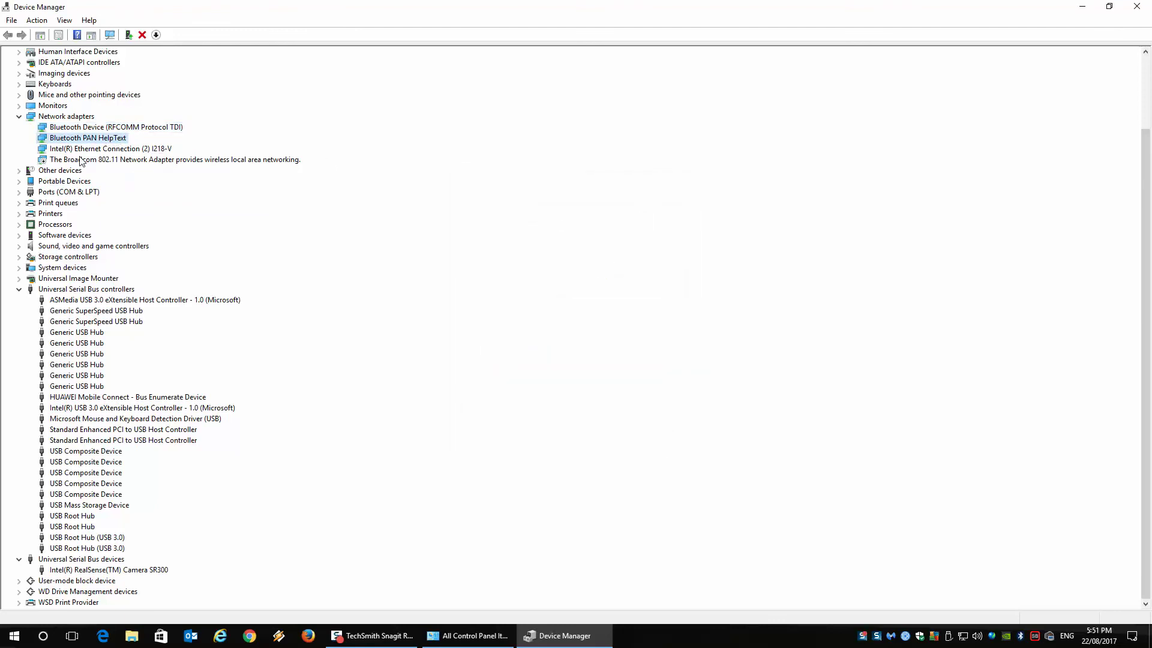